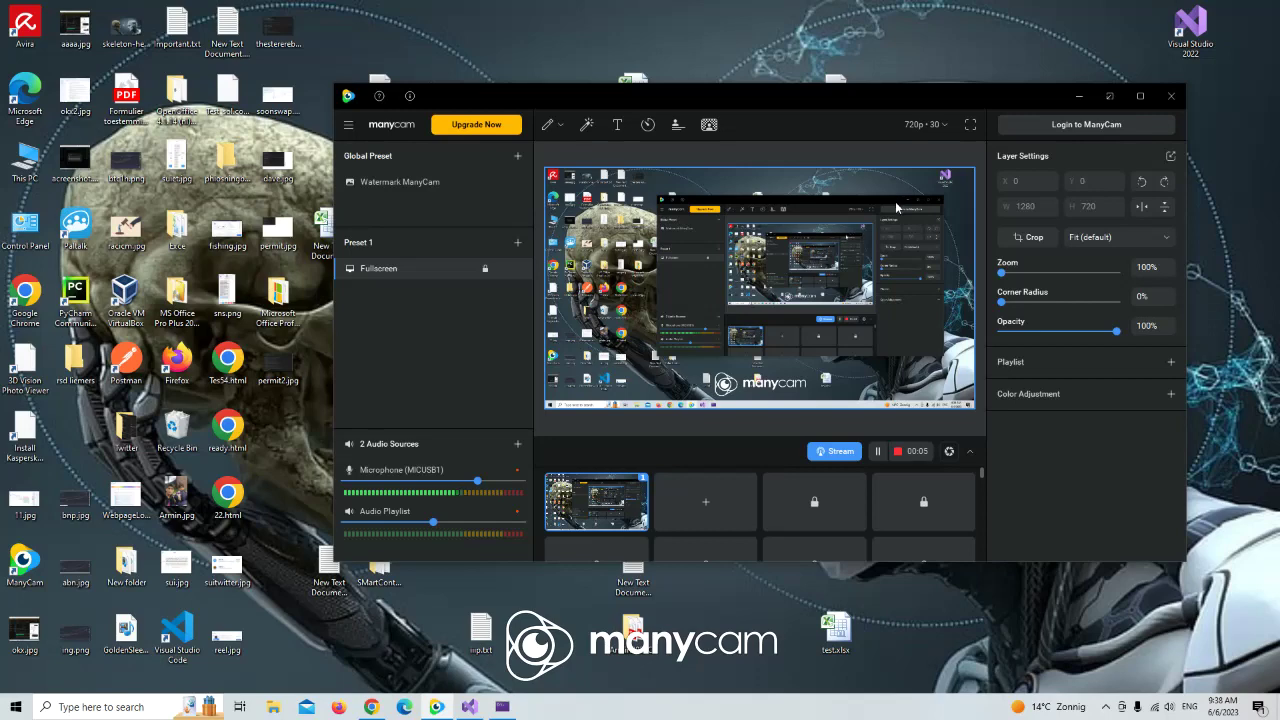
Minimize ManyCam, bring Visual Studio's Charts.razor forward, and start debugging ArsamCodex.
left_click(1078, 92)
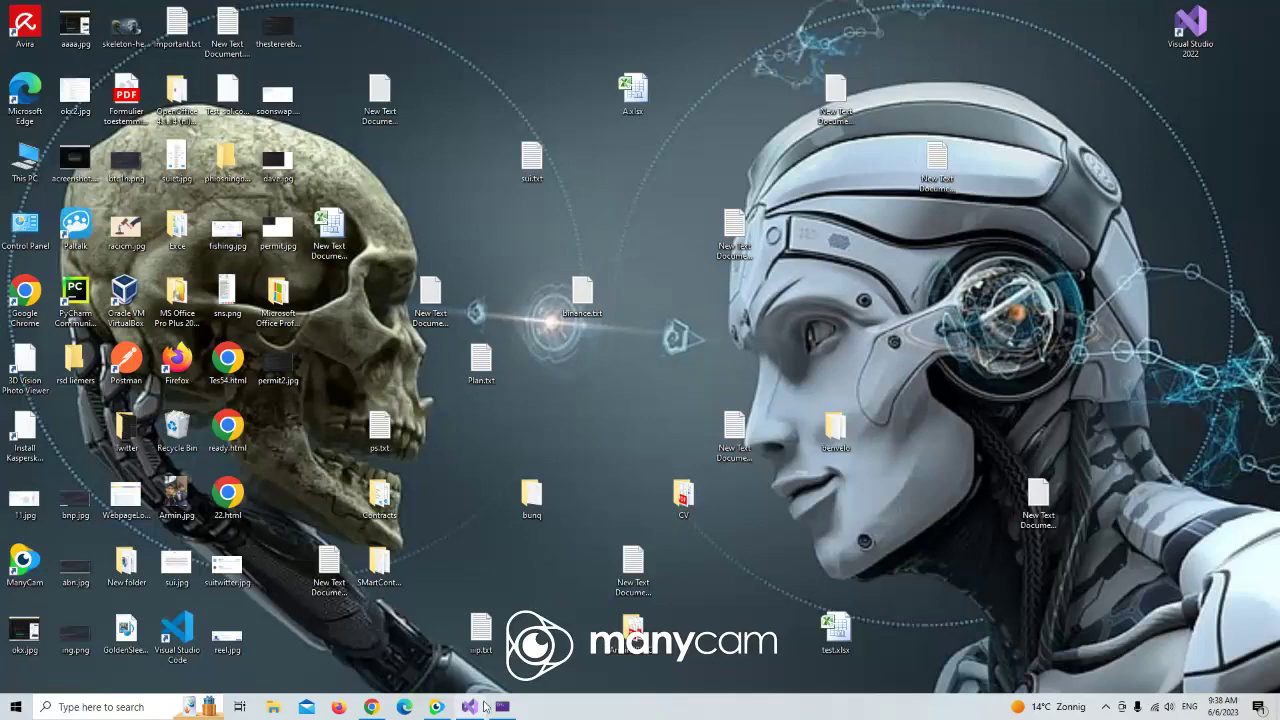
left_click(468, 707)
left_click(313, 30)
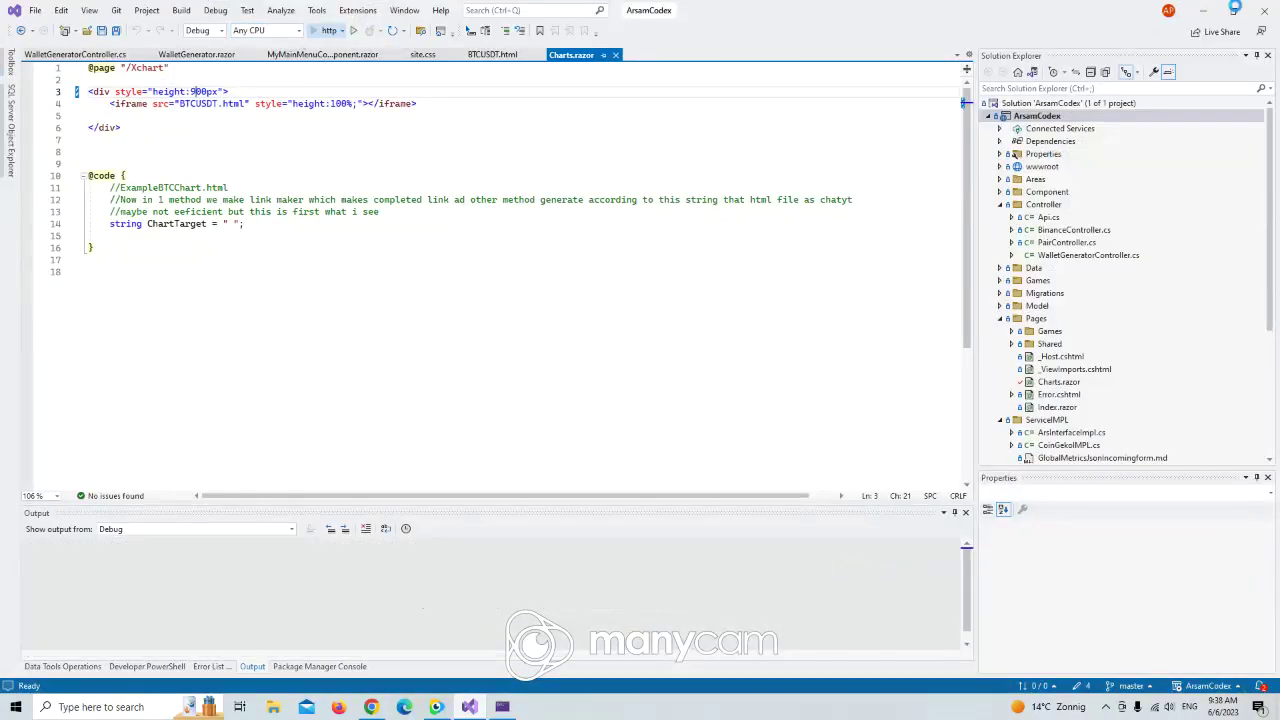
Minimize Visual Studio to view the running CryptoParty site's BTCUSDT price.
left_click(1203, 10)
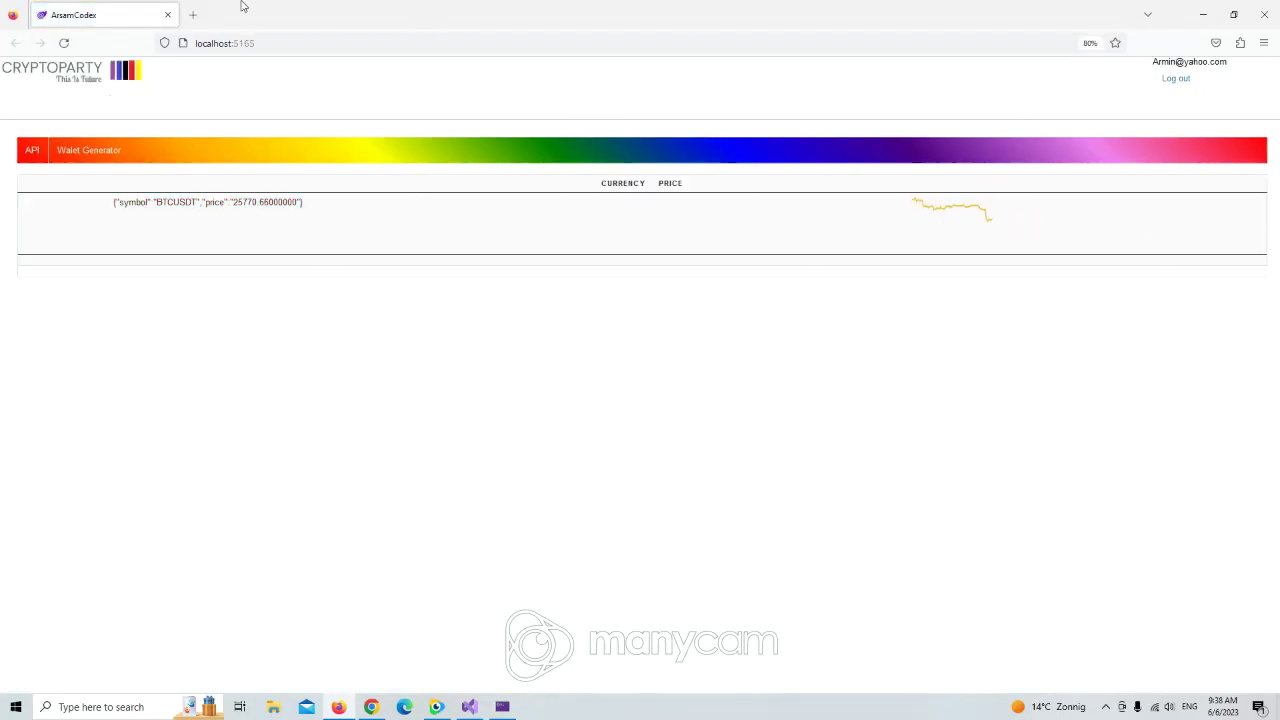
In a new tab, load CoinMarketCap's Bitcoin page showing $25,775.24 and its 7-day chart.
left_click(193, 15)
type("coinmarketcap.com/")
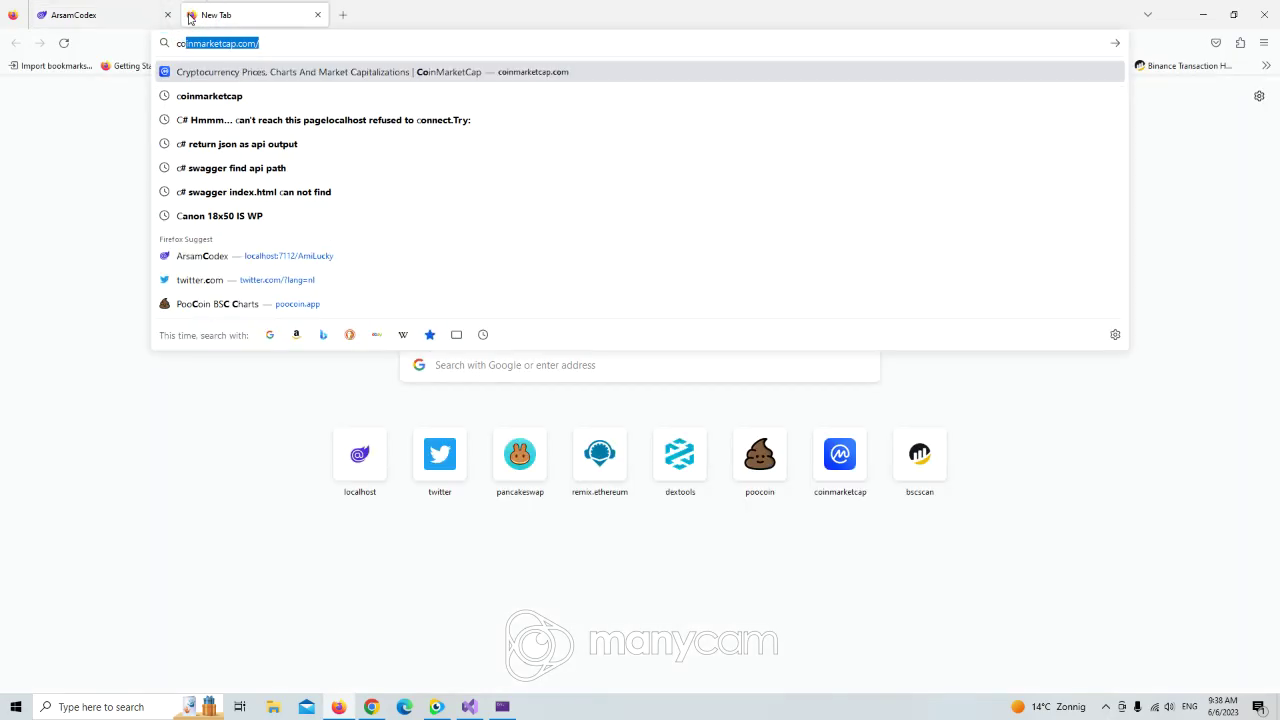
key("Return")
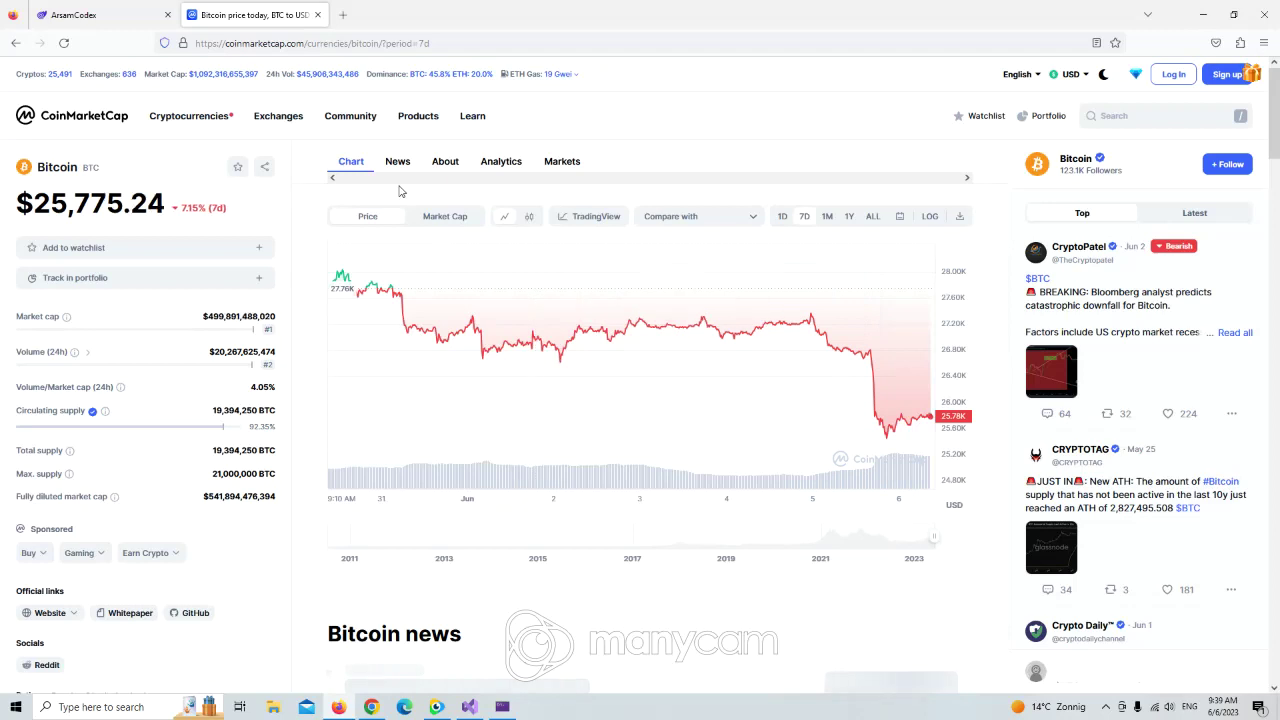
Switch back to the ArsamCodex tab showing BTCUSDT at 25760.
left_click(90, 14)
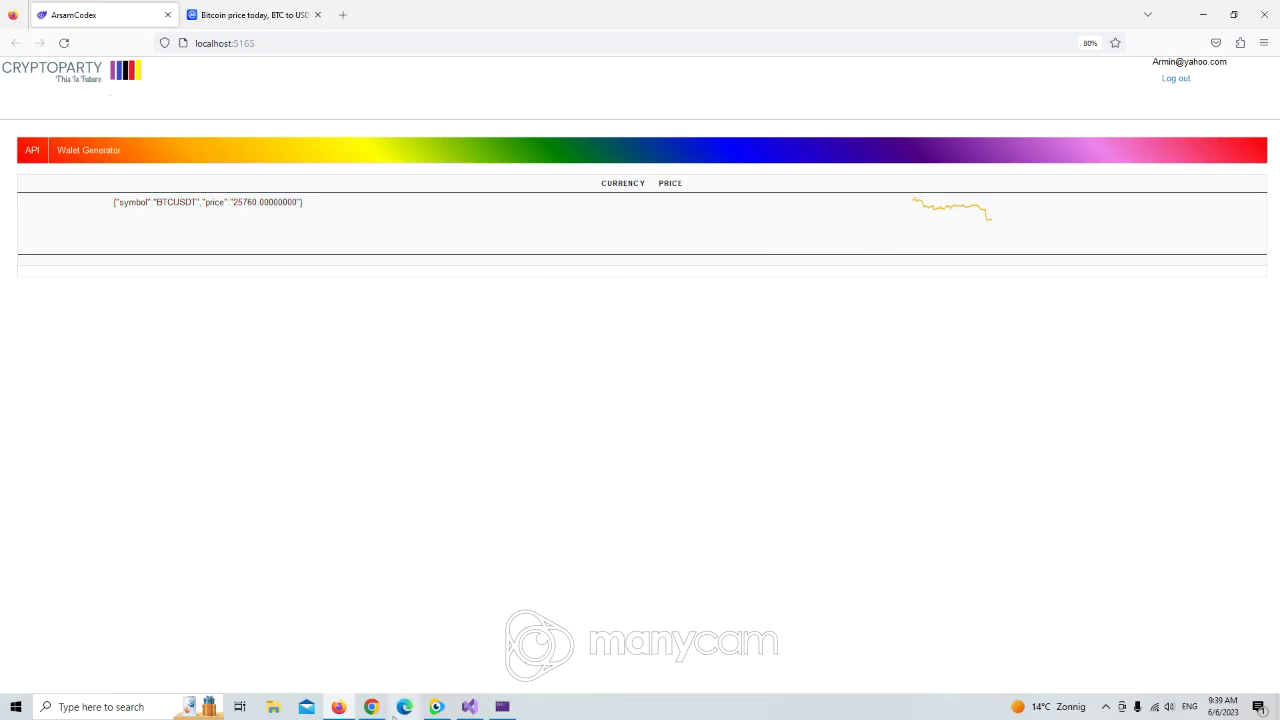
In Swagger, make the POST /api/Pair body editable with symbol ETHUSDT.
left_click(33, 150)
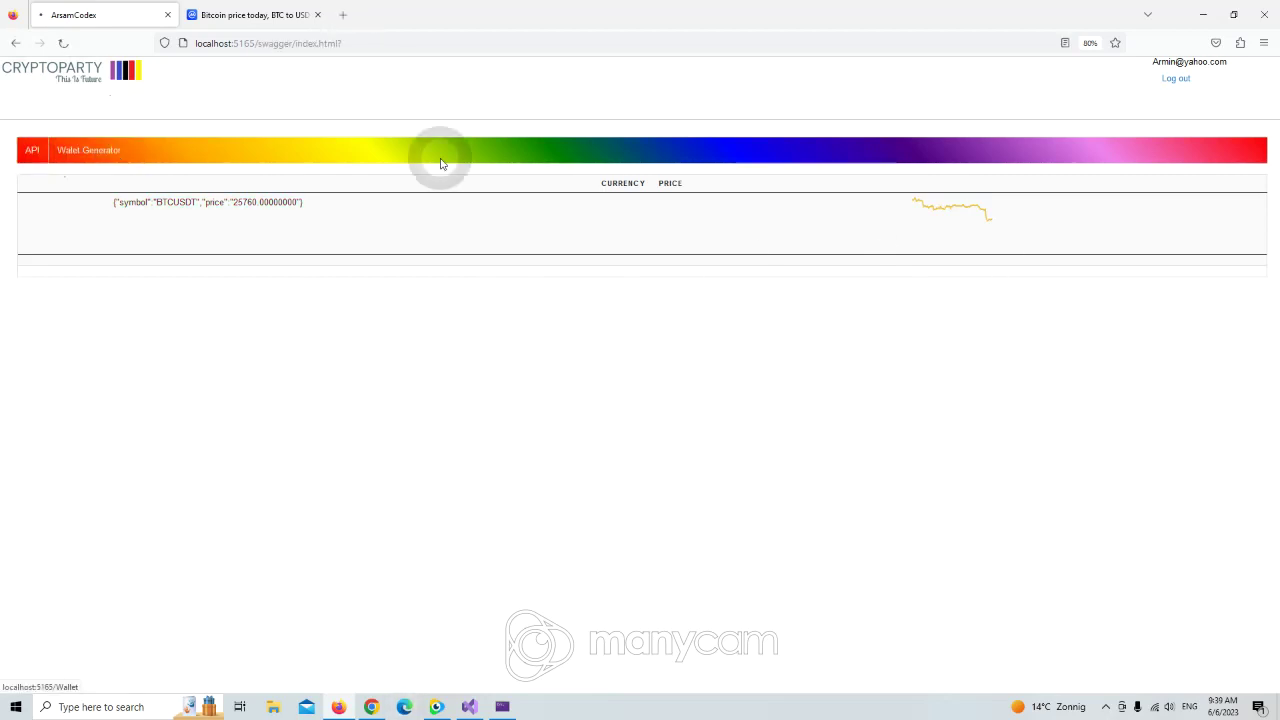
scroll(878, 374, "down", 5)
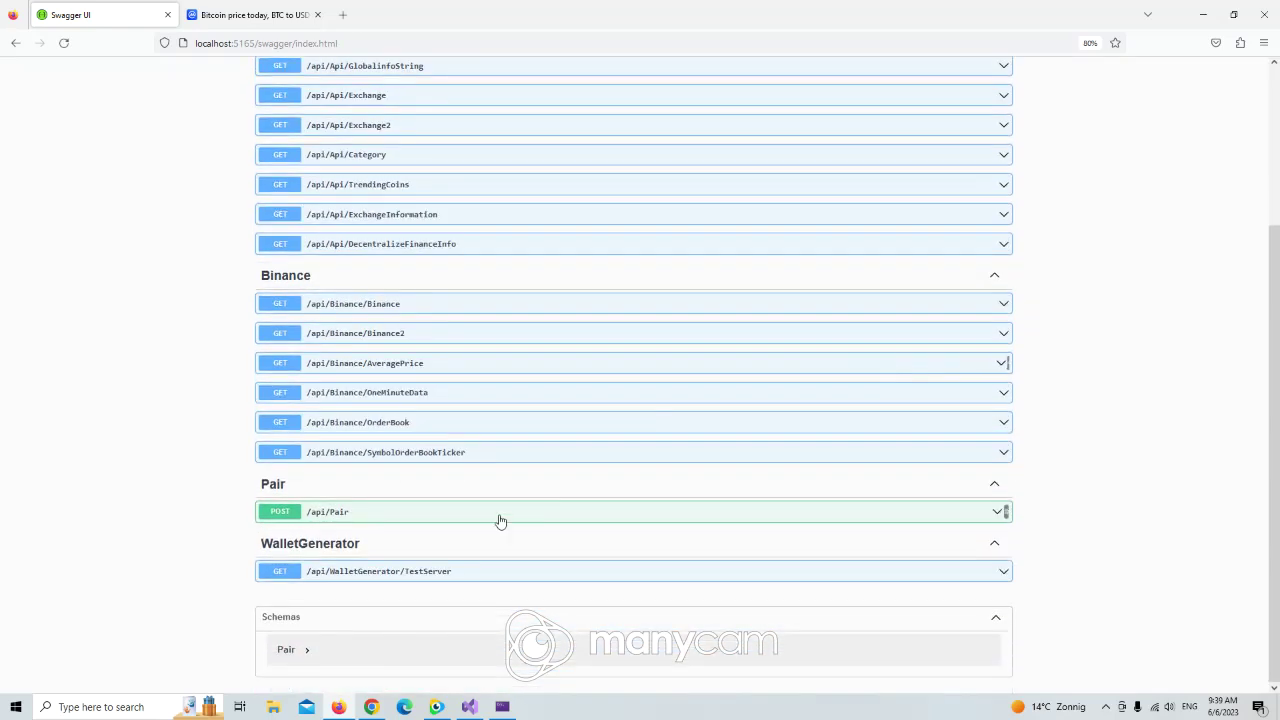
left_click(377, 512)
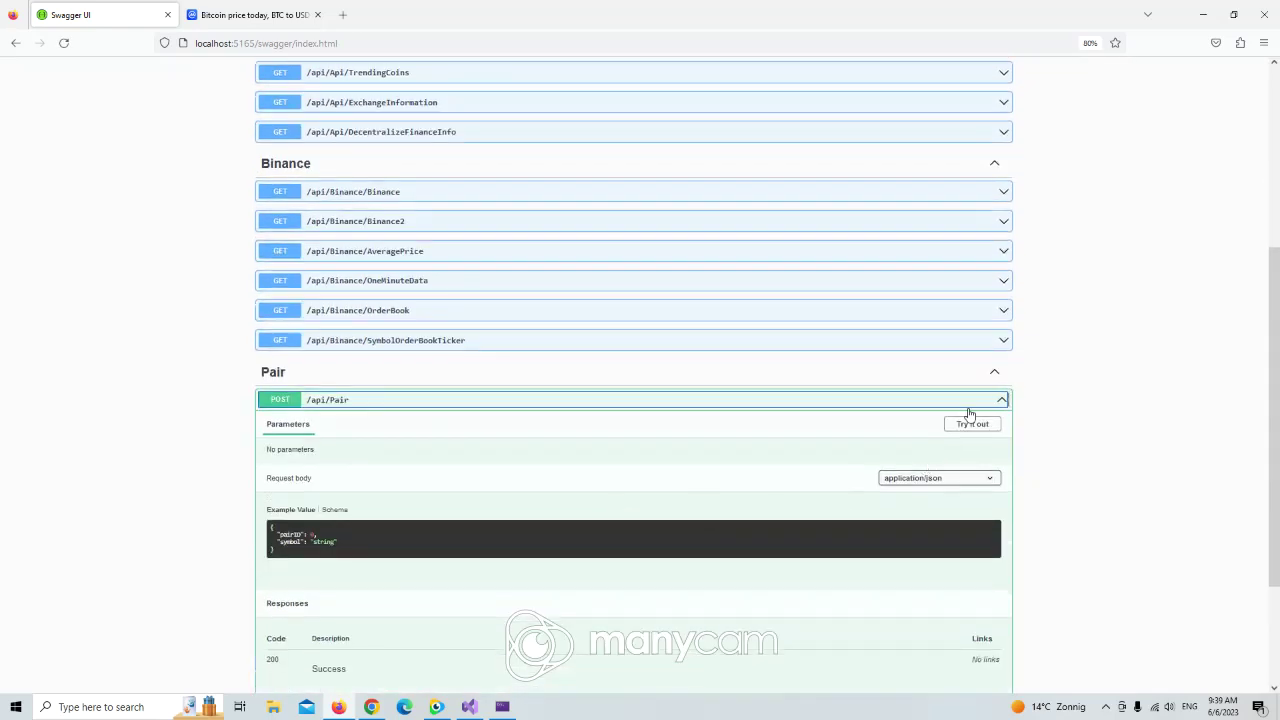
left_click(972, 424)
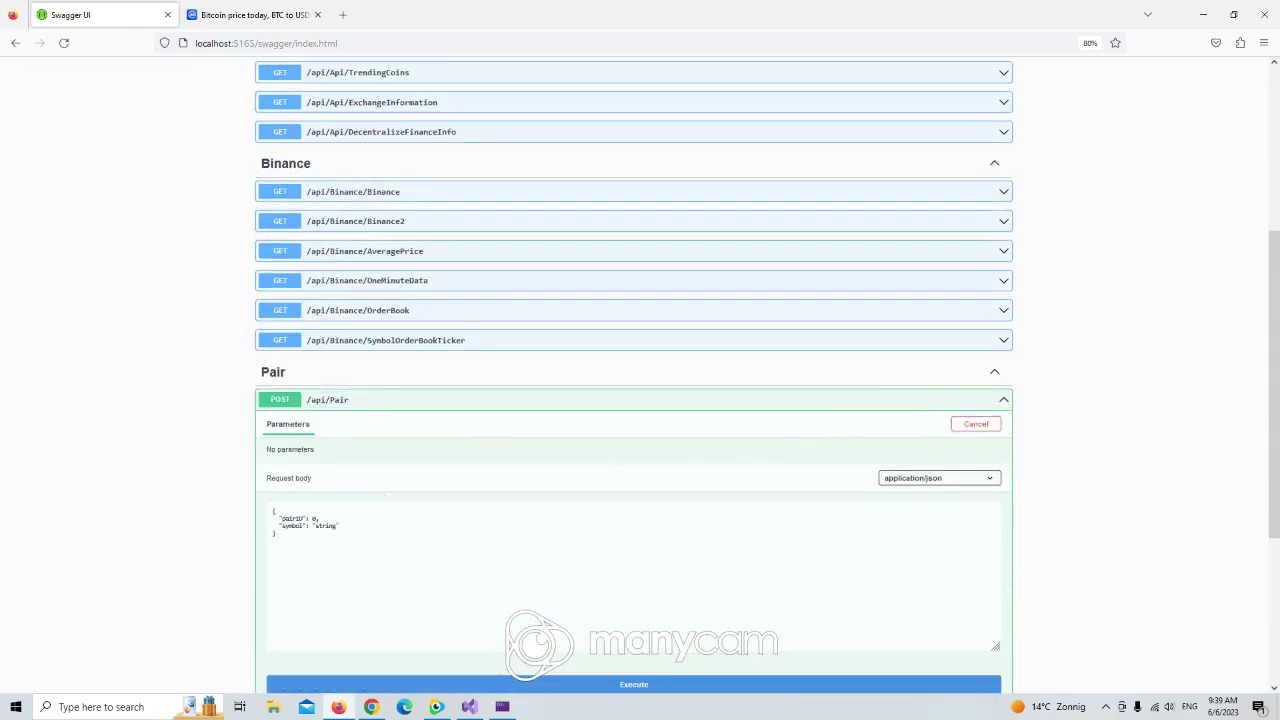
double_click(326, 525)
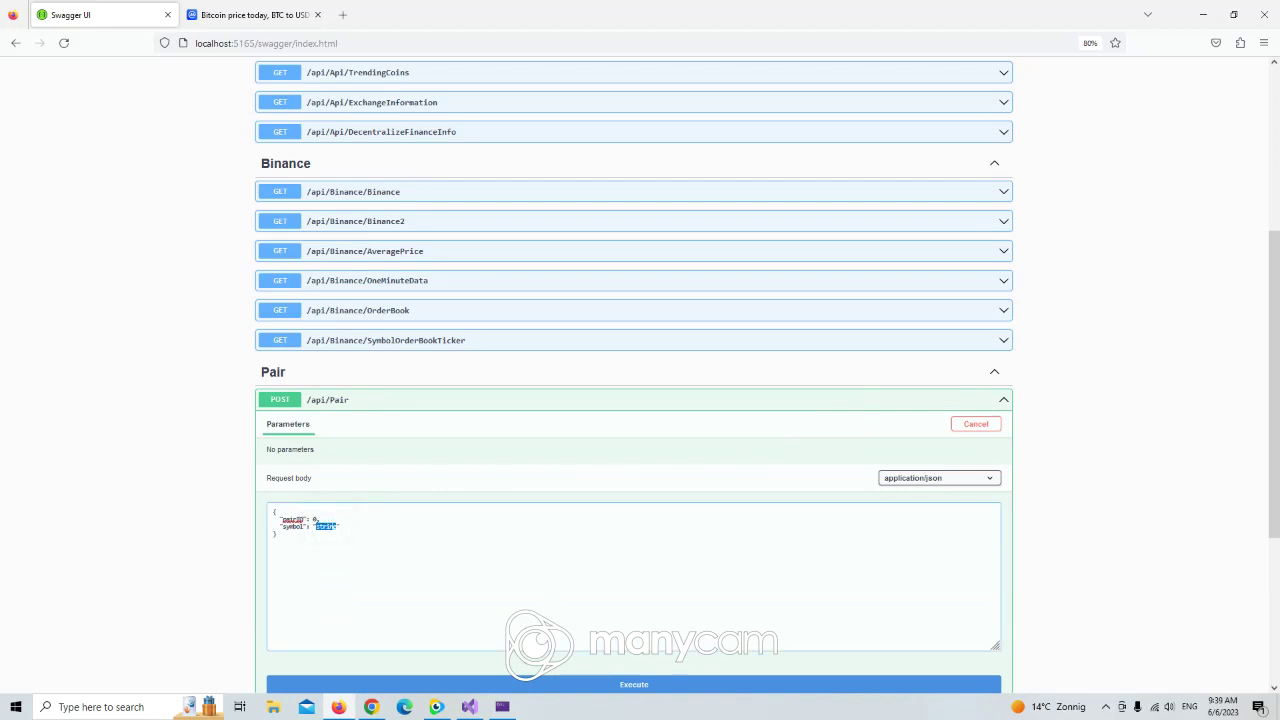
type("BT")
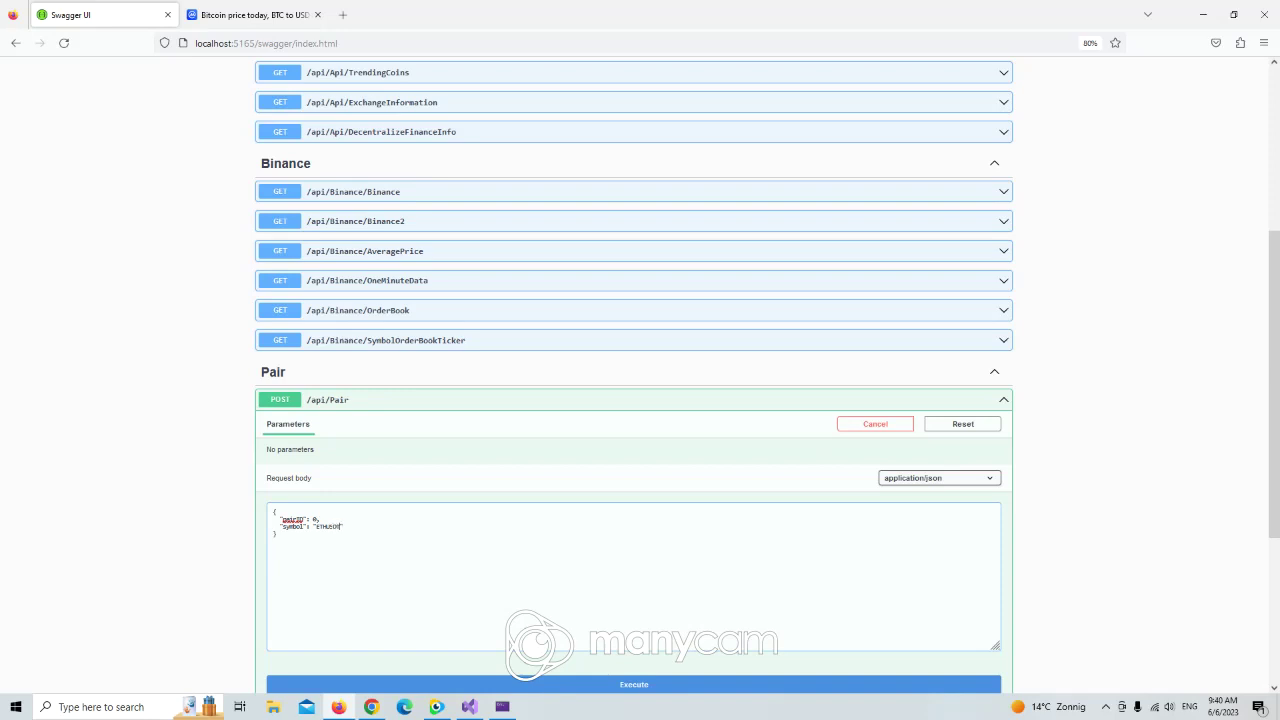
double_click(325, 526)
scroll(222, 475, "down", 1)
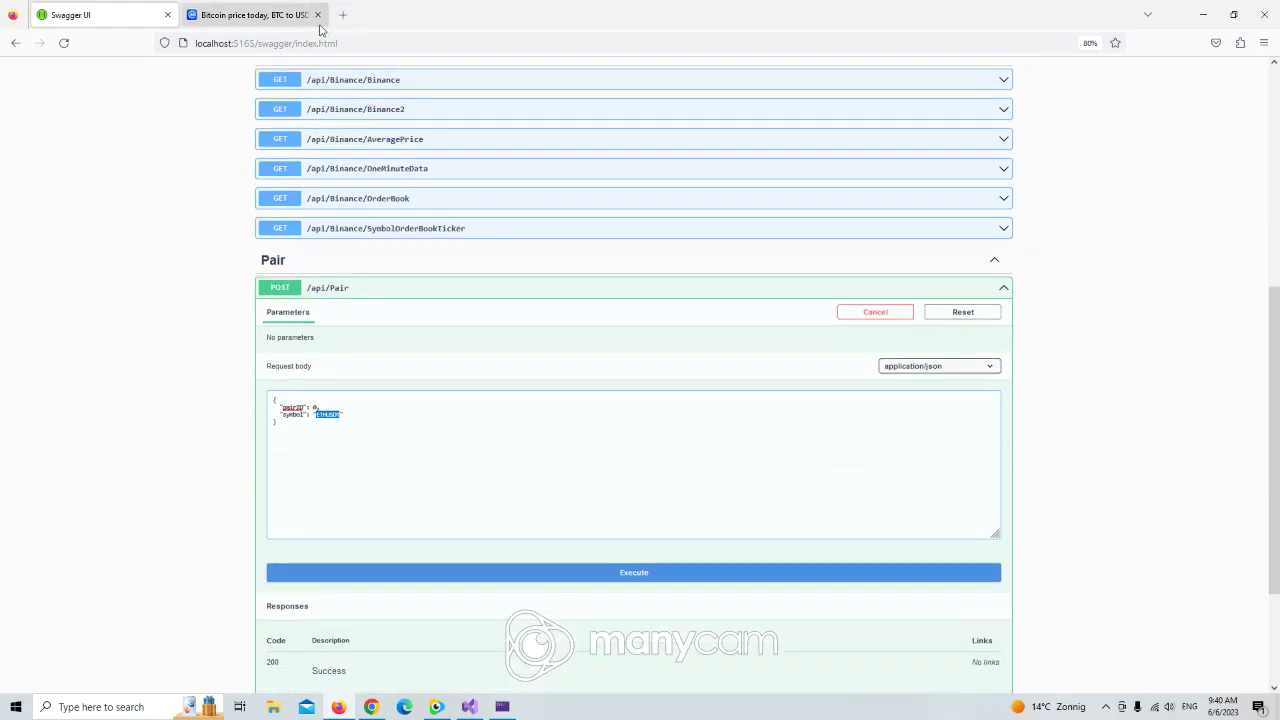
left_click(347, 12)
type("https://localhost:7112")
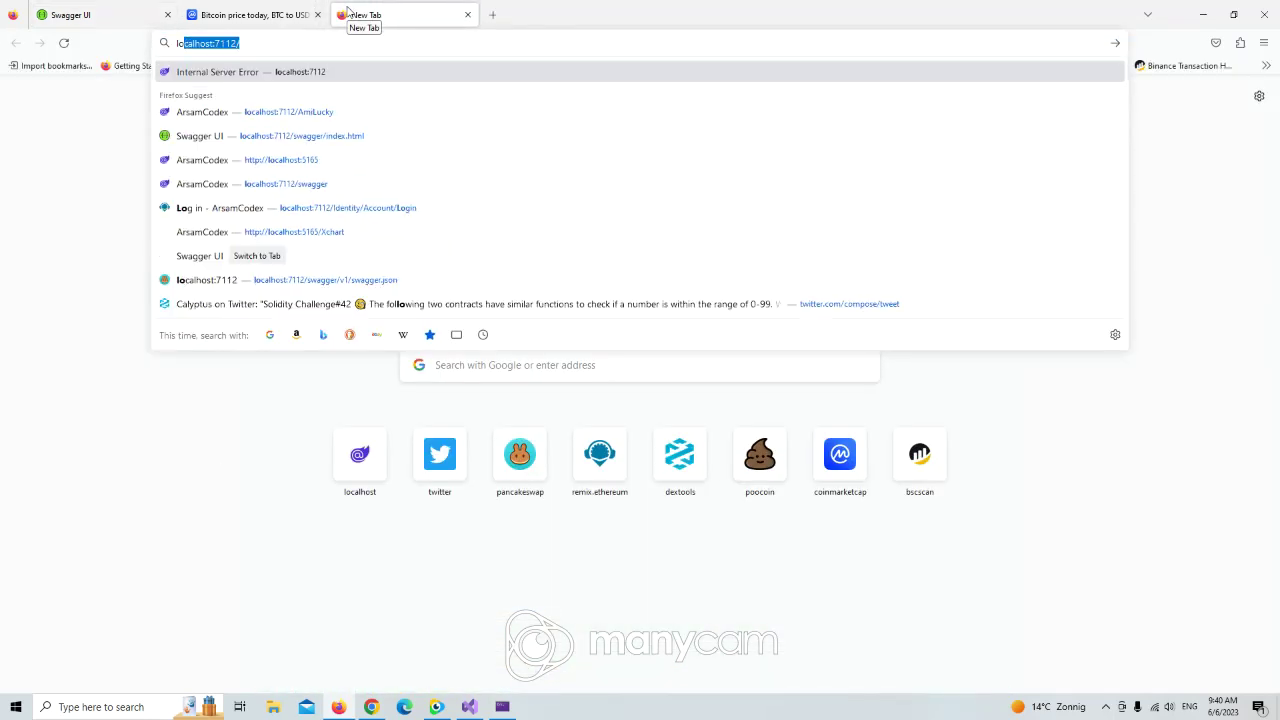
key("Return")
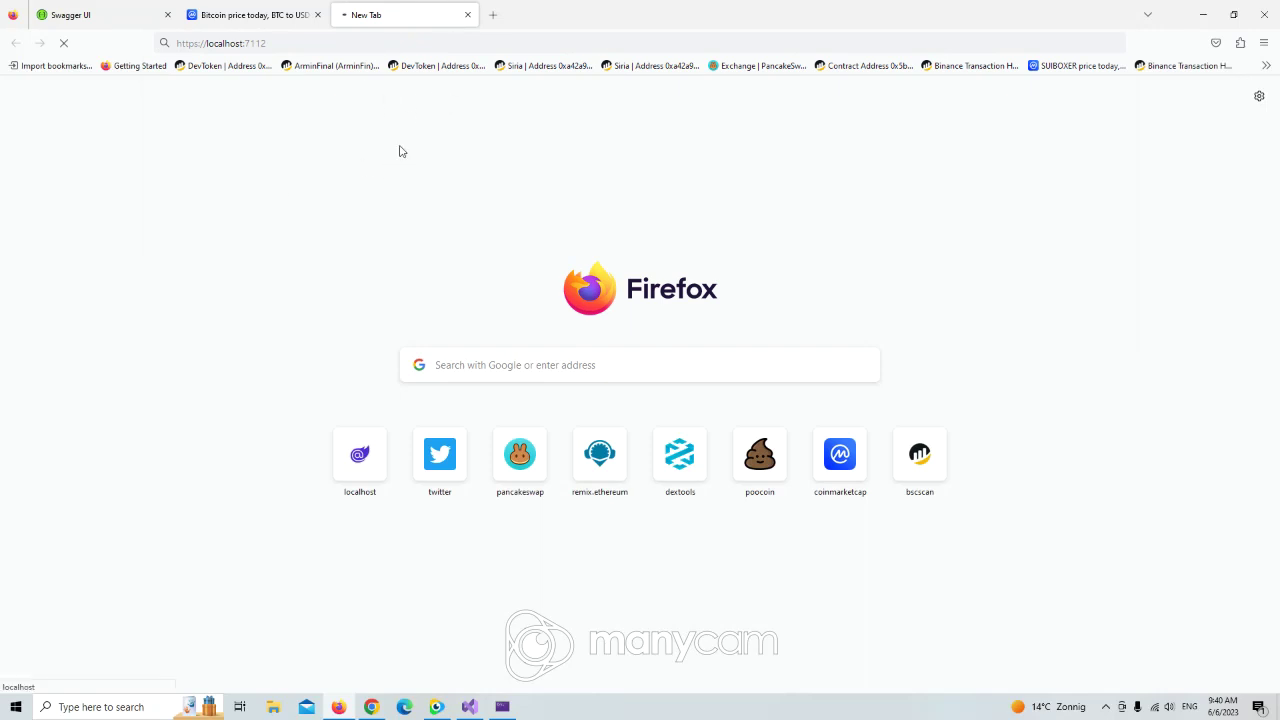
left_click(468, 17)
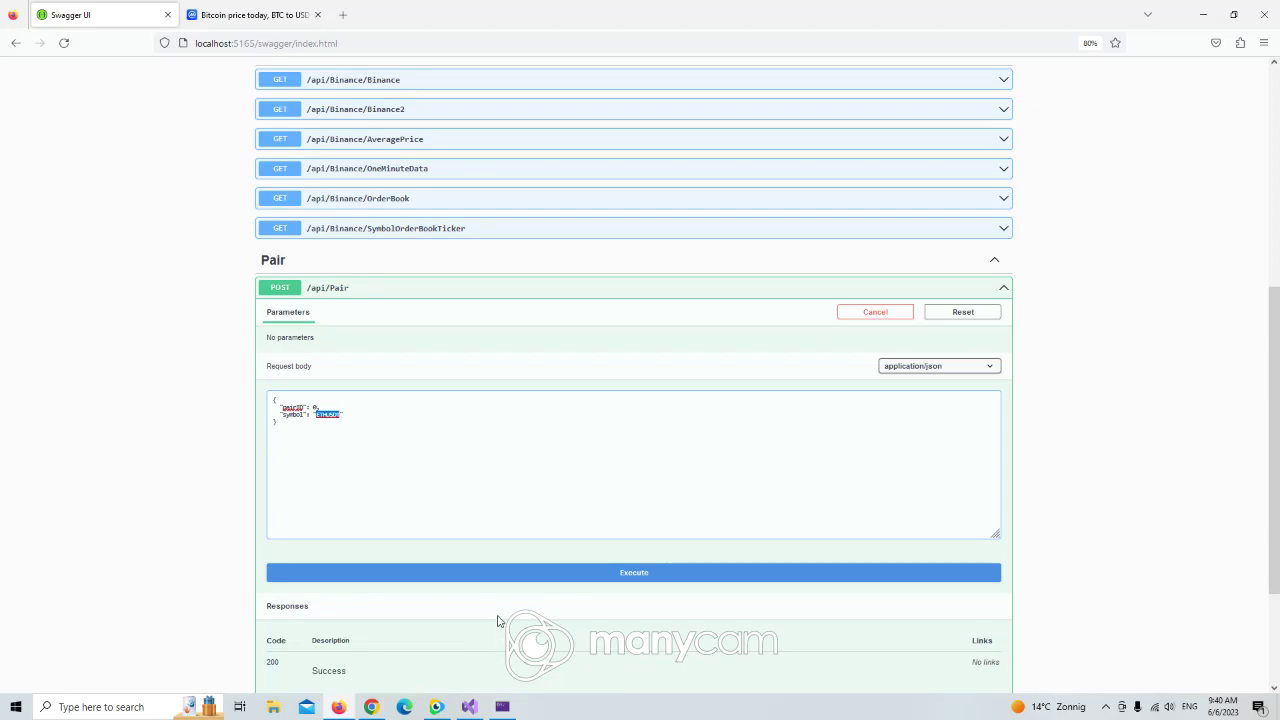
left_click(469, 707)
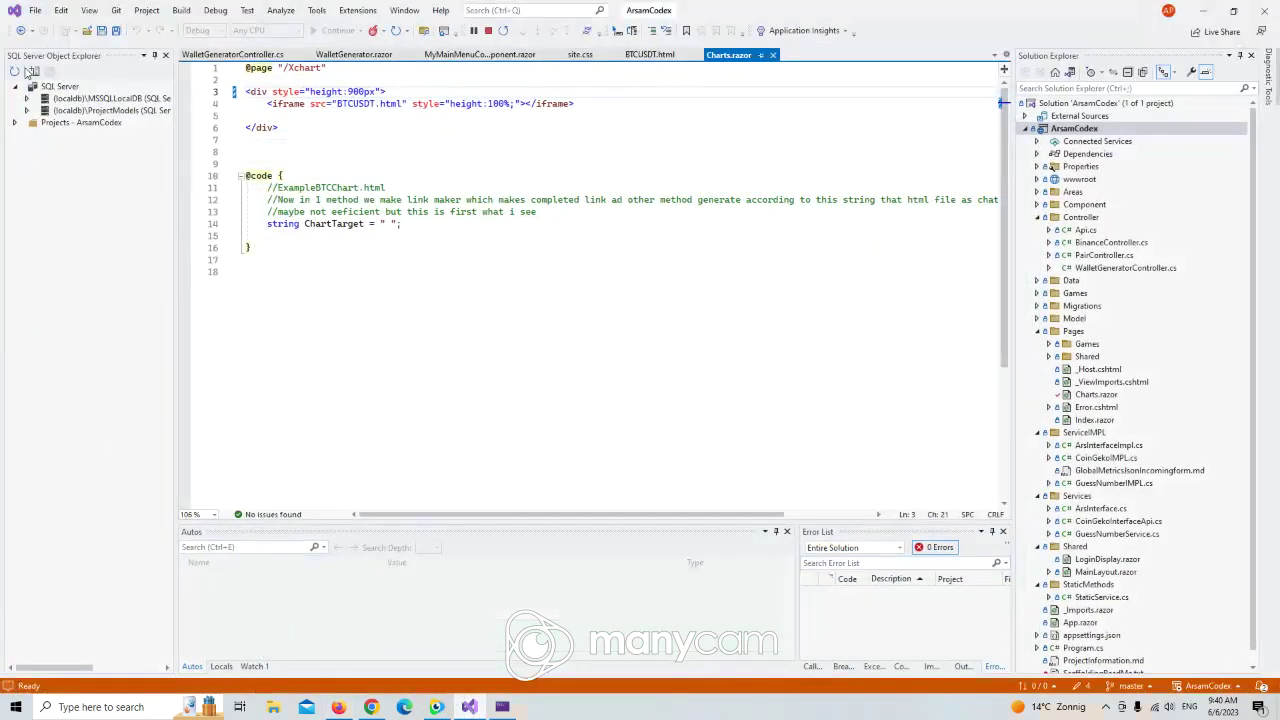
View the dbo.Pair table data in the MSSQLLocalDB ArsamCodexCurrency2 database.
left_click(27, 98)
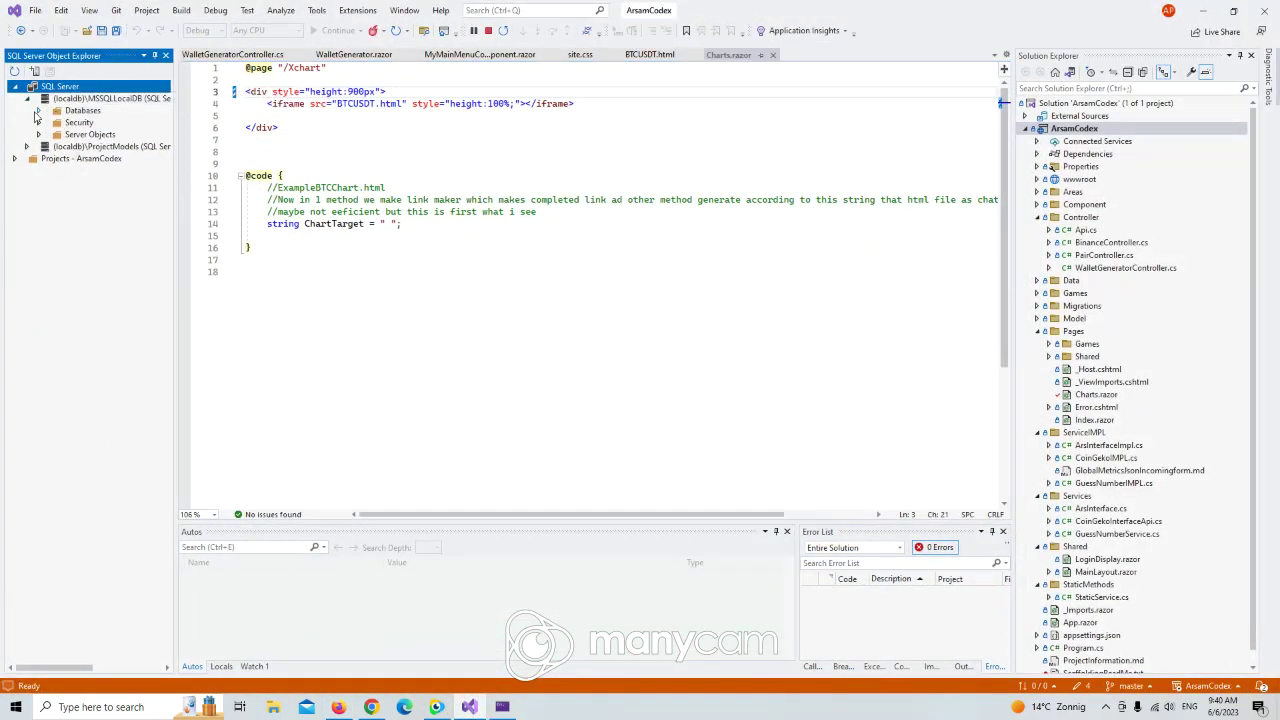
left_click(40, 111)
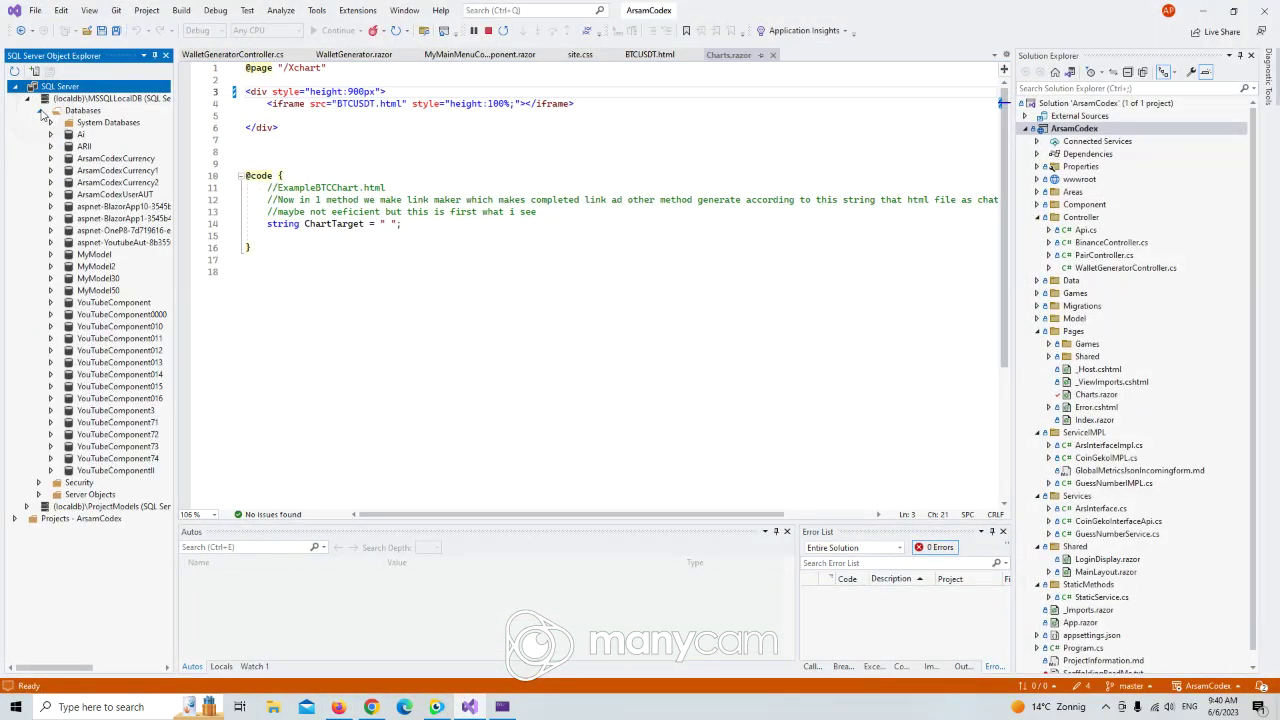
left_click(51, 183)
left_click(63, 194)
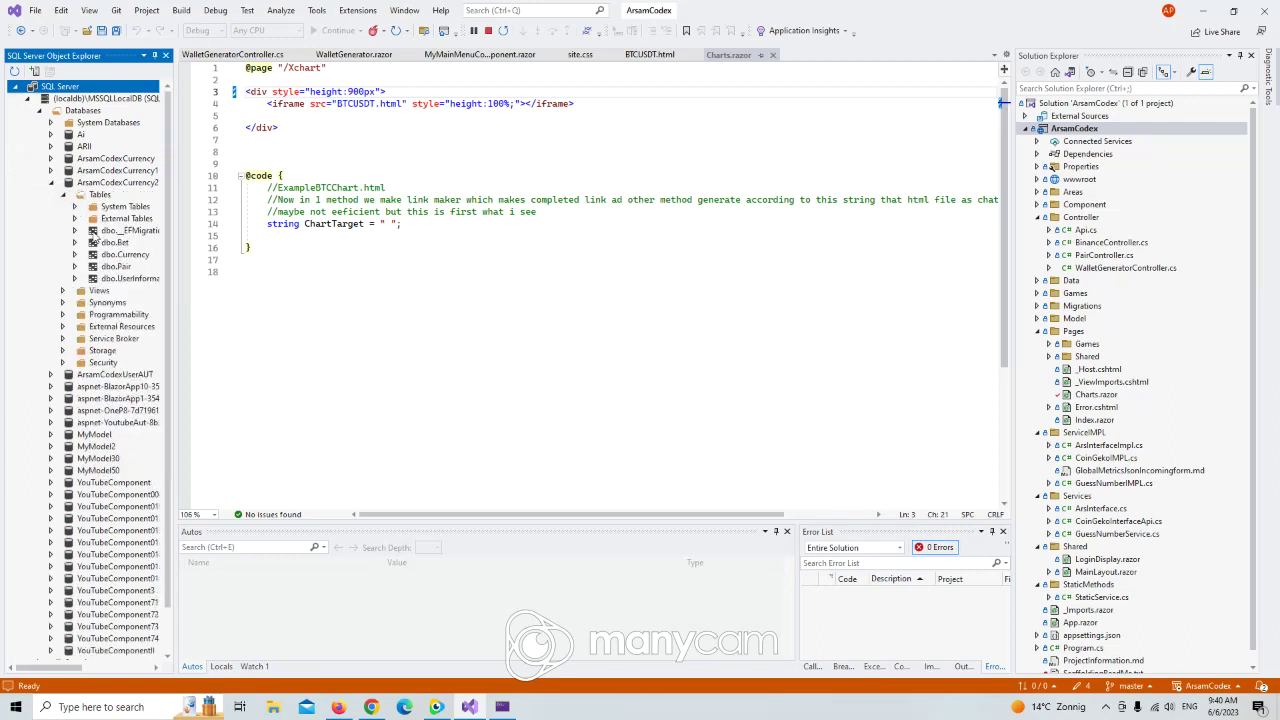
right_click(108, 268)
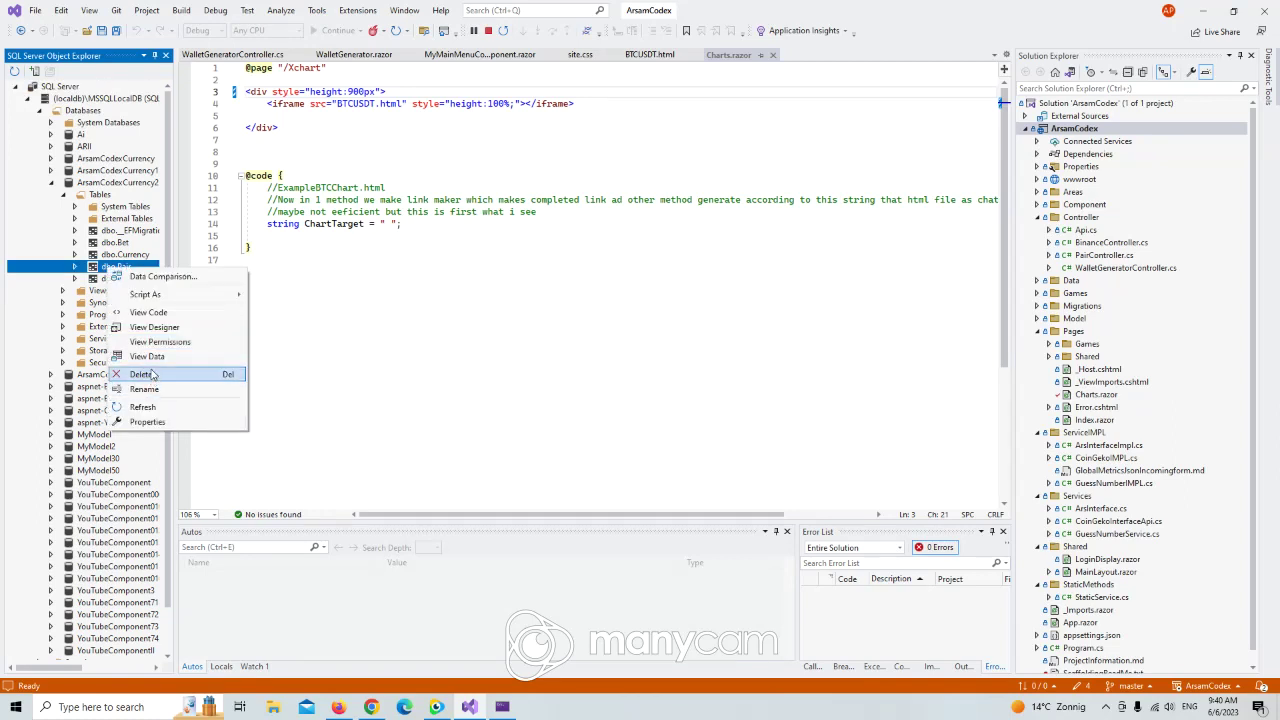
left_click(148, 357)
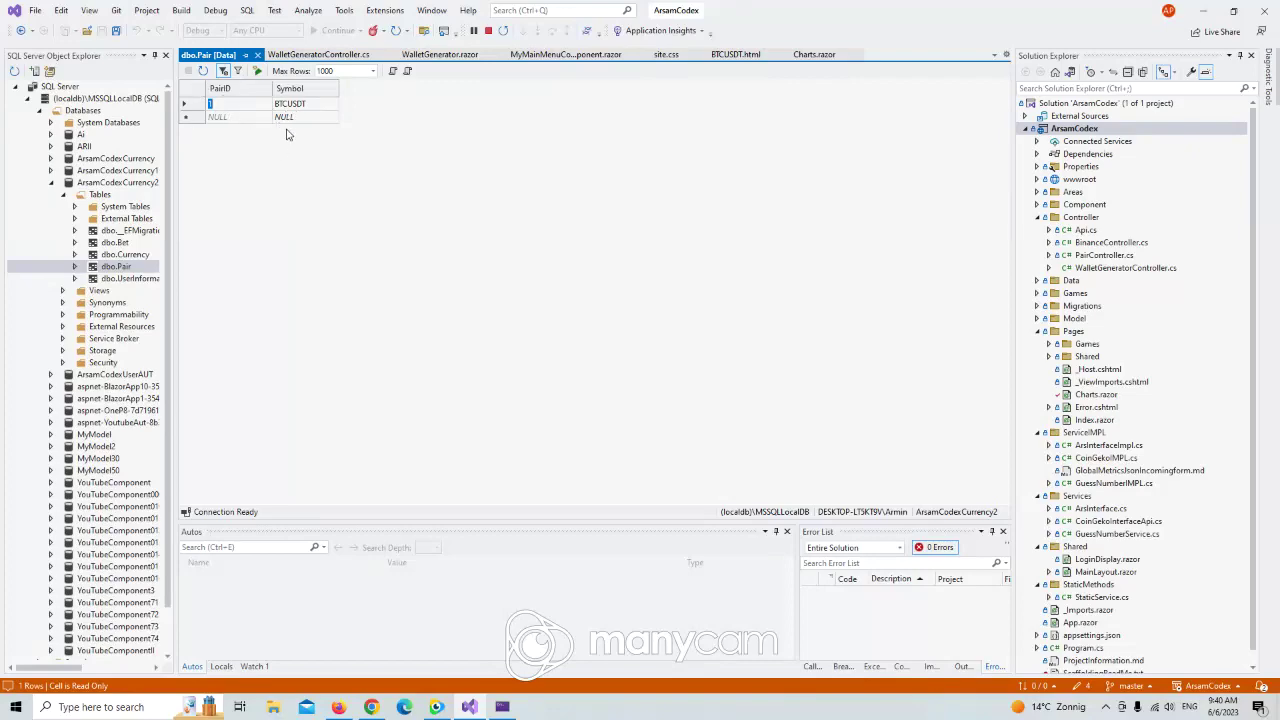
Execute POST /api/Pair in Swagger to add the ETHUSDT pair.
left_click(370, 707)
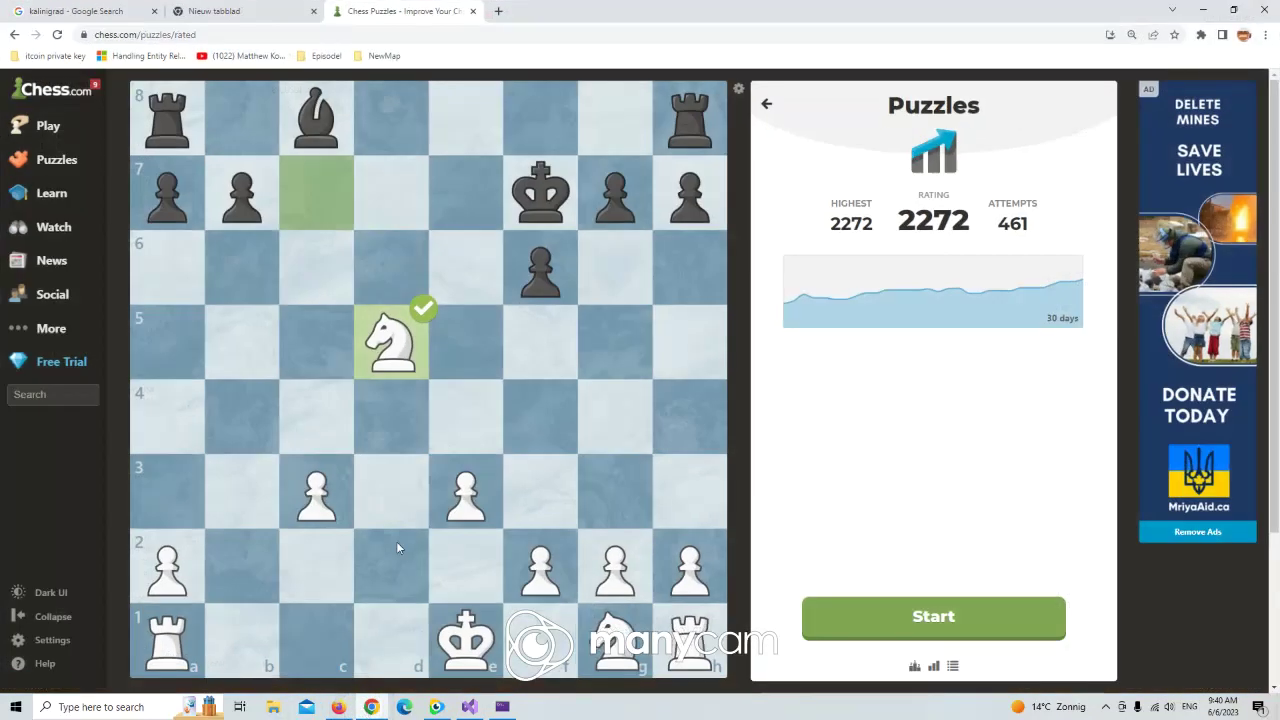
left_click(338, 707)
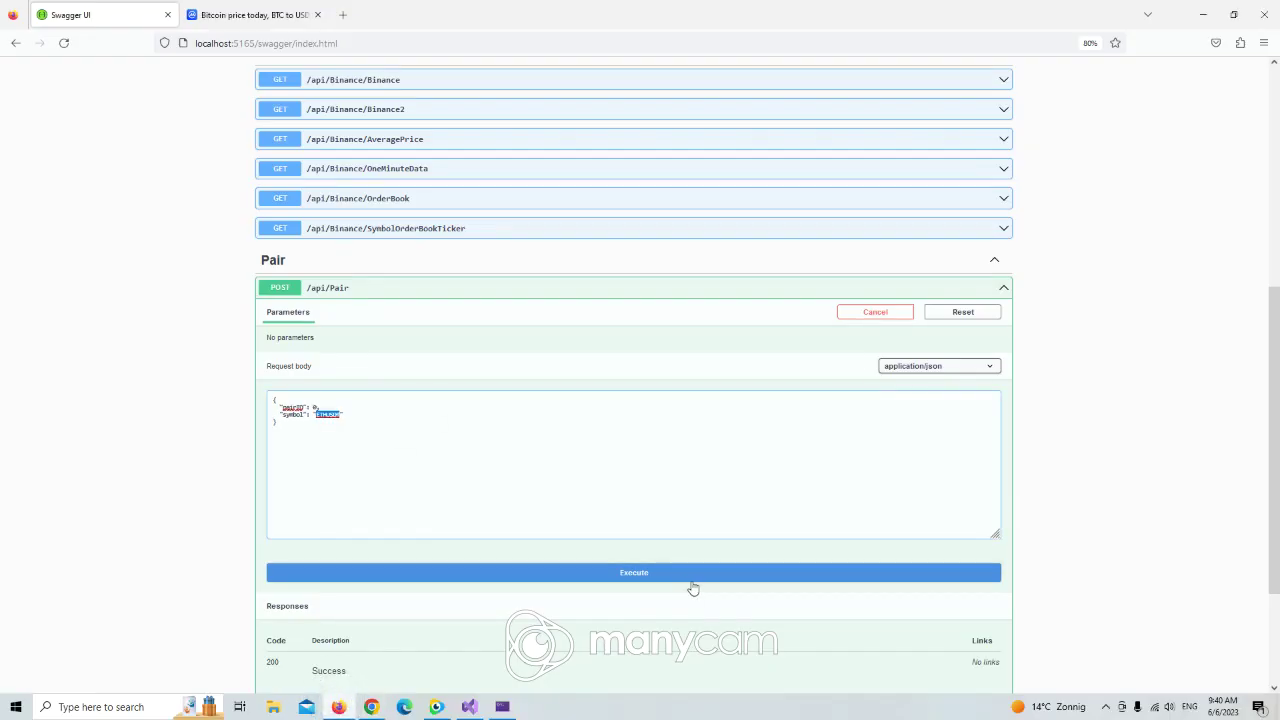
scroll(689, 584, "down", 1)
left_click(620, 460)
scroll(563, 507, "down", 3)
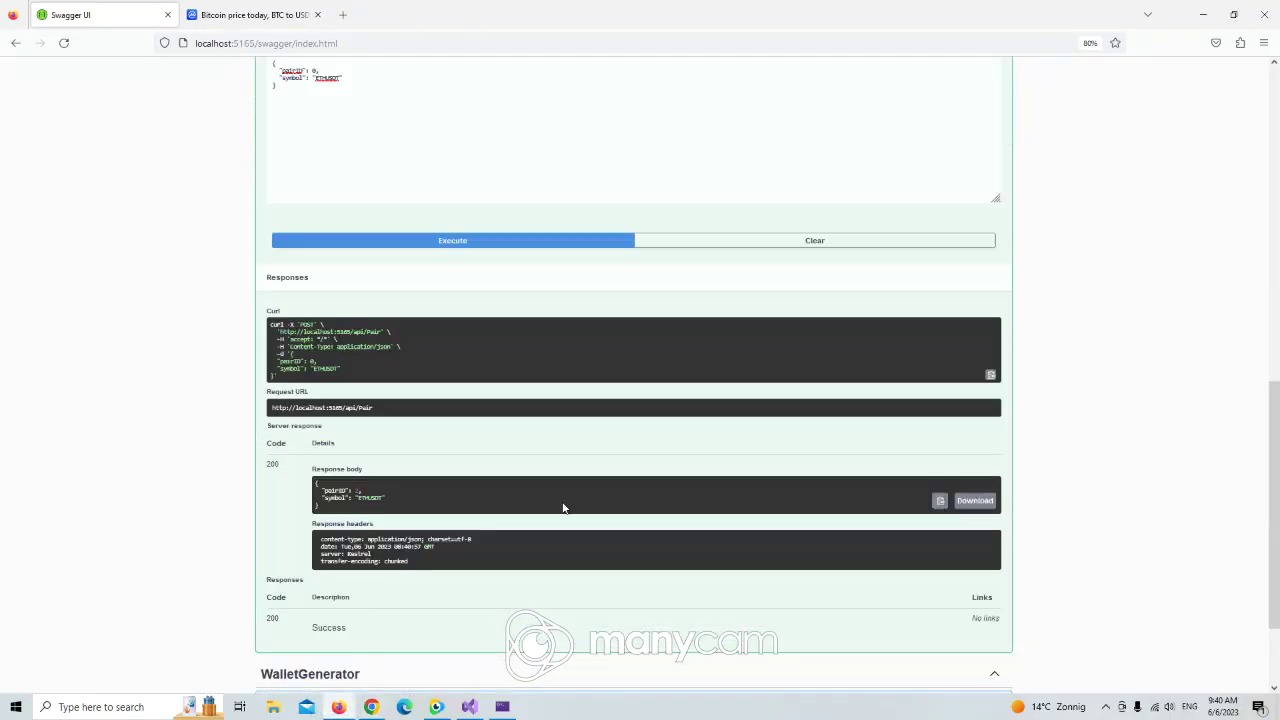
double_click(370, 495)
Refresh dbo.Pair in Visual Studio to confirm ETHUSDT follows BTCUSDT.
left_click(470, 707)
left_click(203, 71)
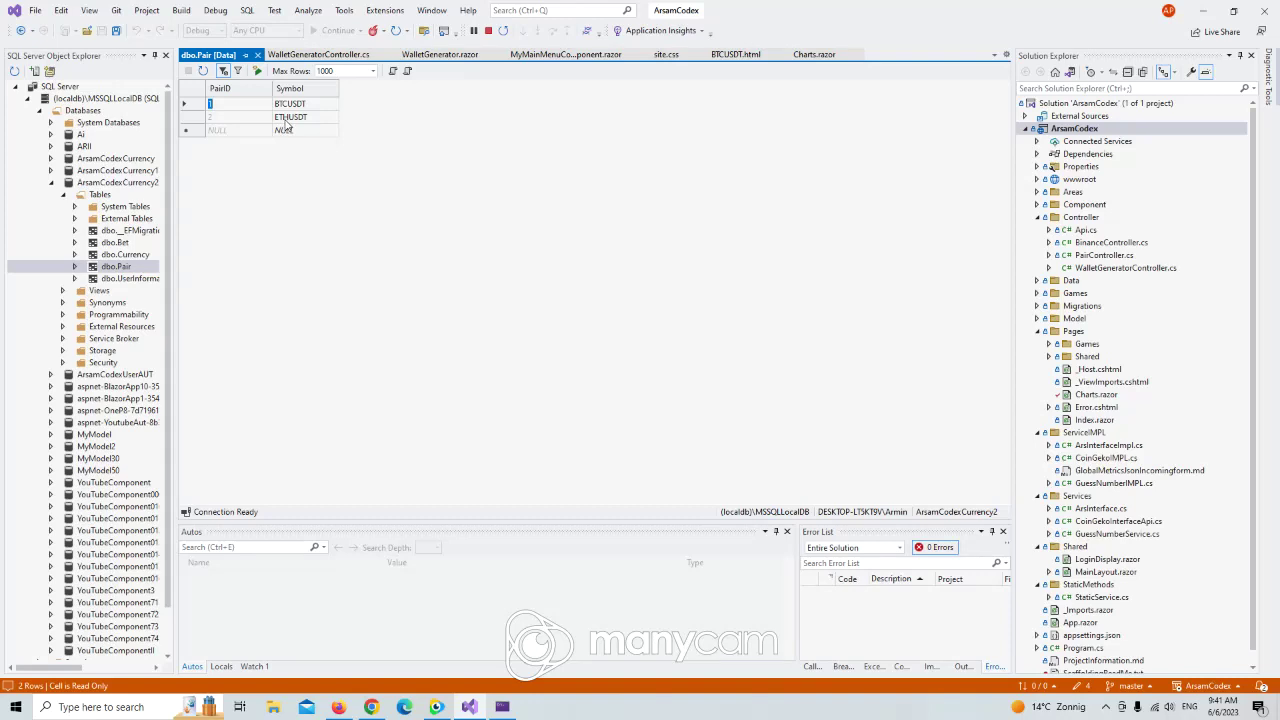
left_click(339, 707)
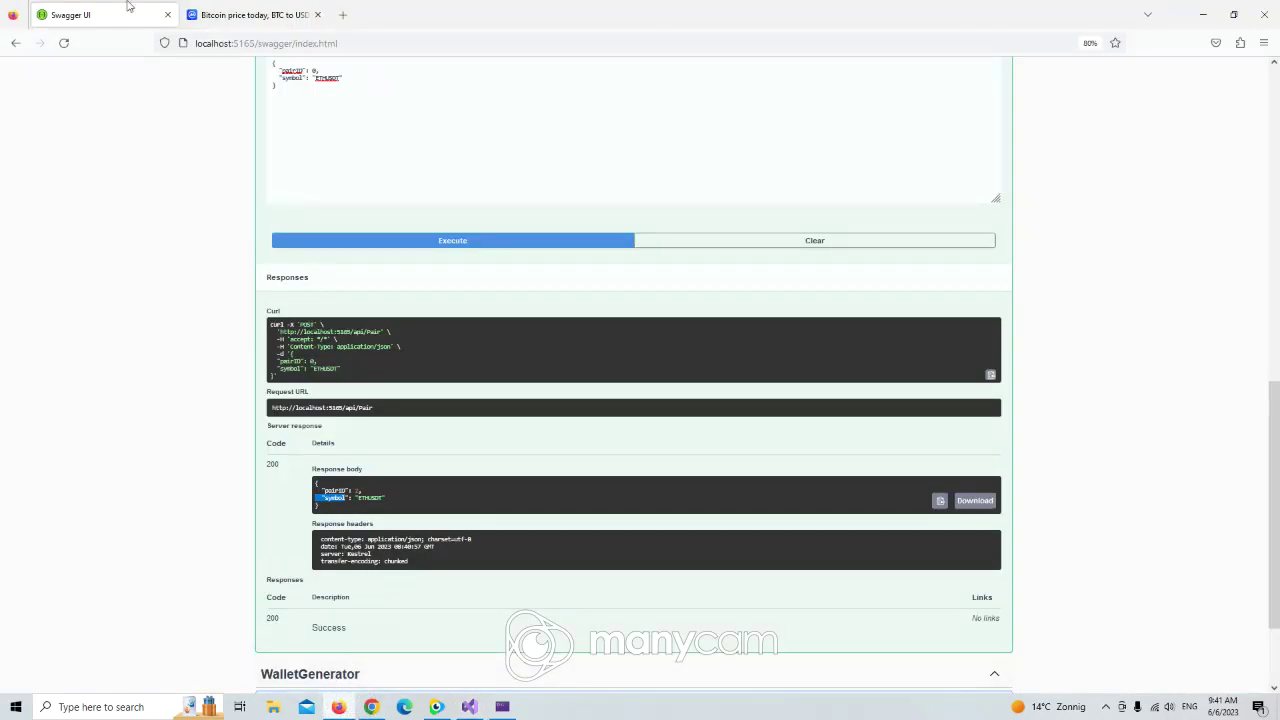
scroll(143, 114, "up", 5)
Return to the home list showing ETHUSDT at 1813.51, then reopen Swagger.
left_click(15, 43)
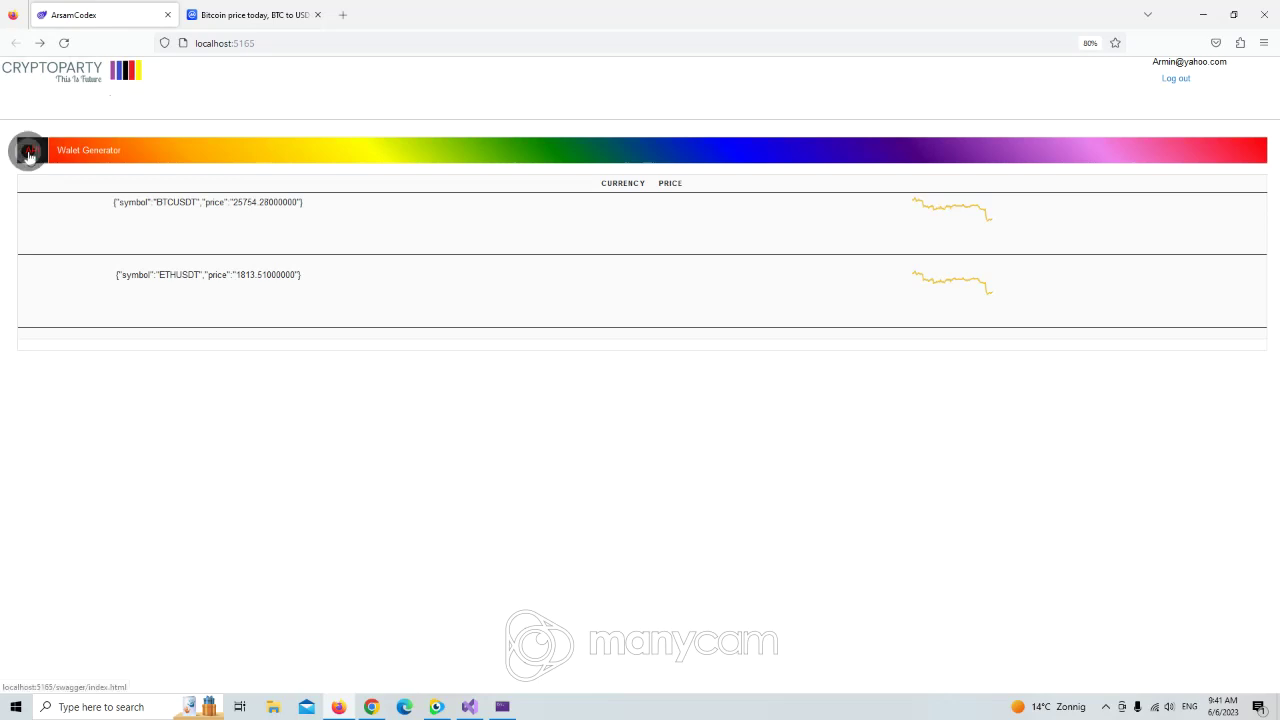
left_click(32, 150)
scroll(417, 282, "down", 5)
scroll(417, 400, "down", 3)
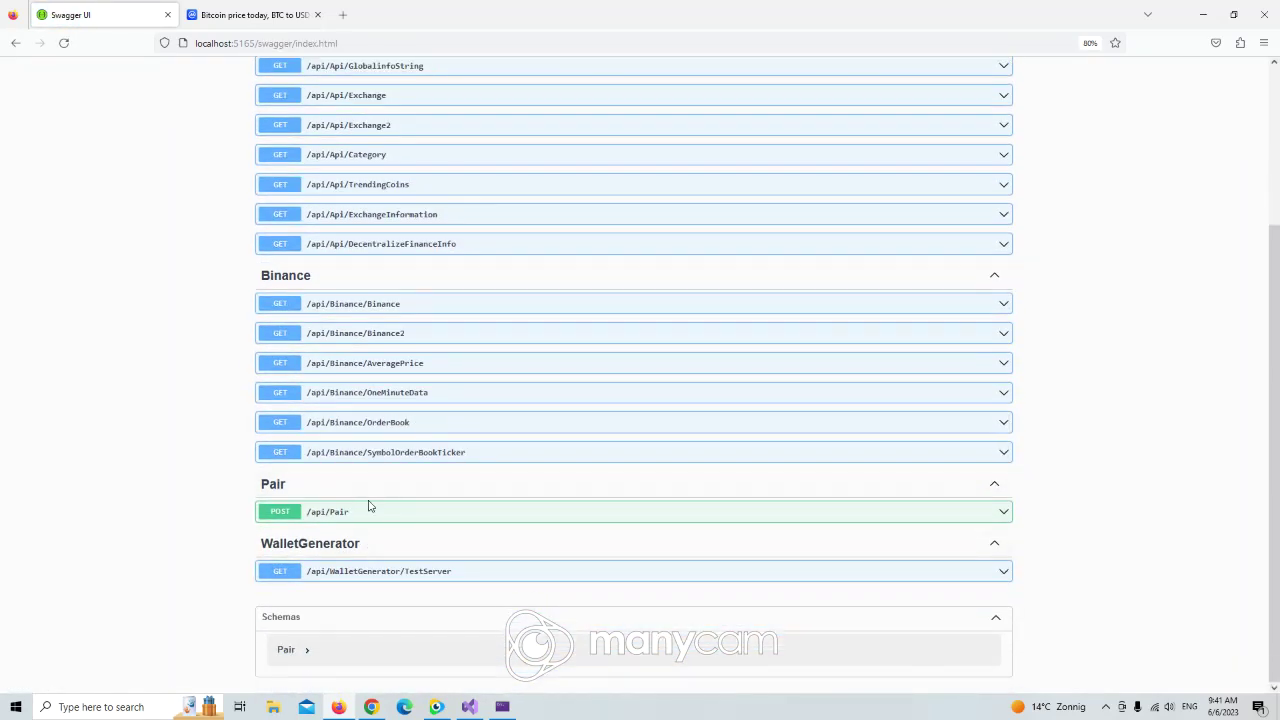
left_click(420, 571)
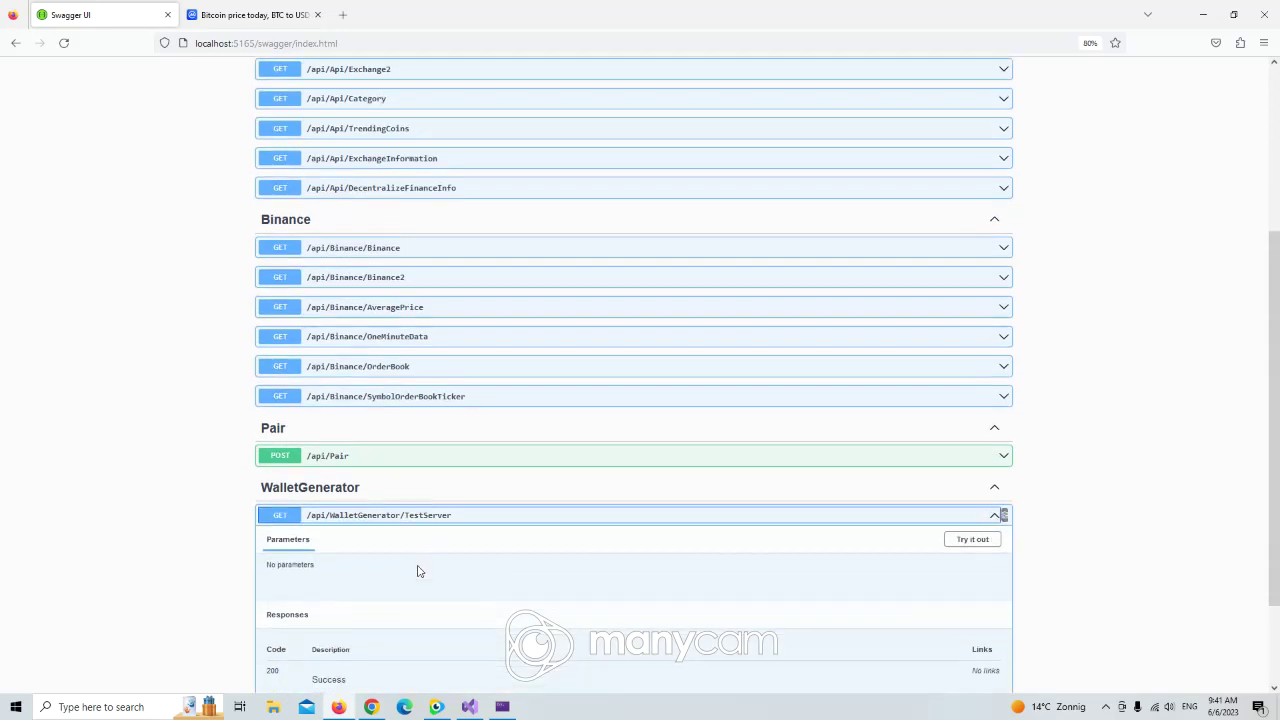
scroll(419, 571, "down", 1)
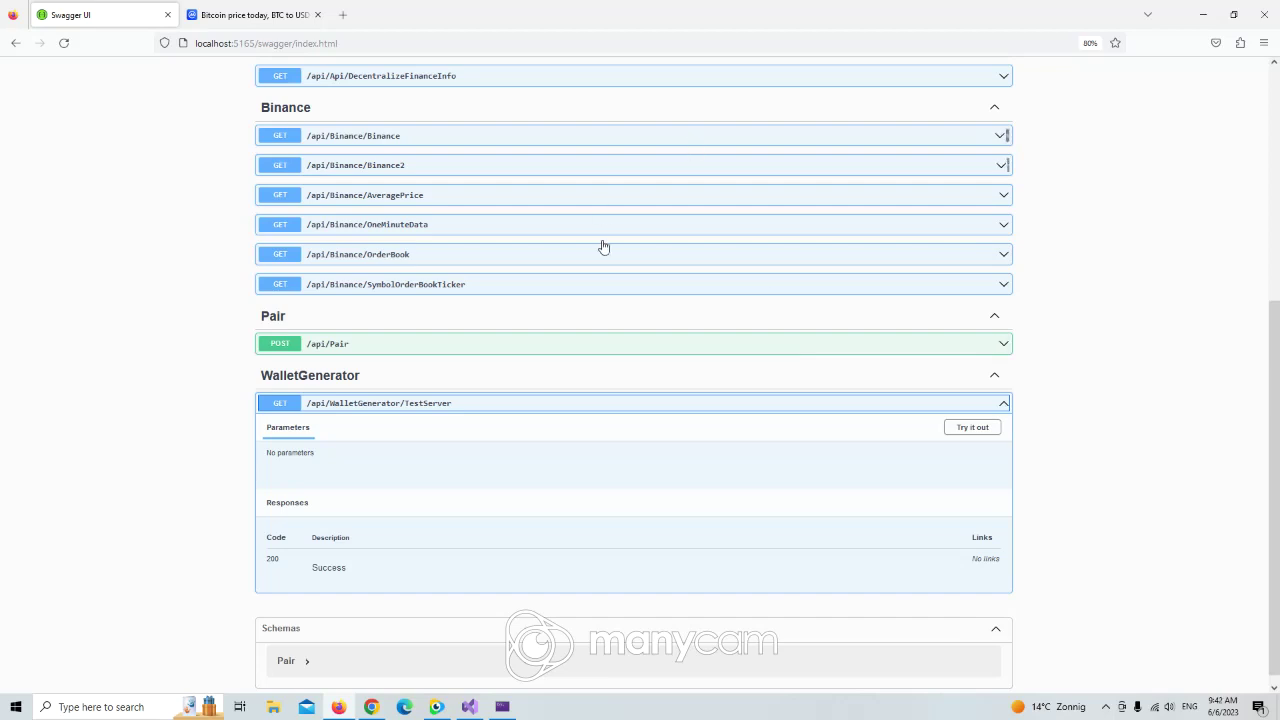
left_click(972, 427)
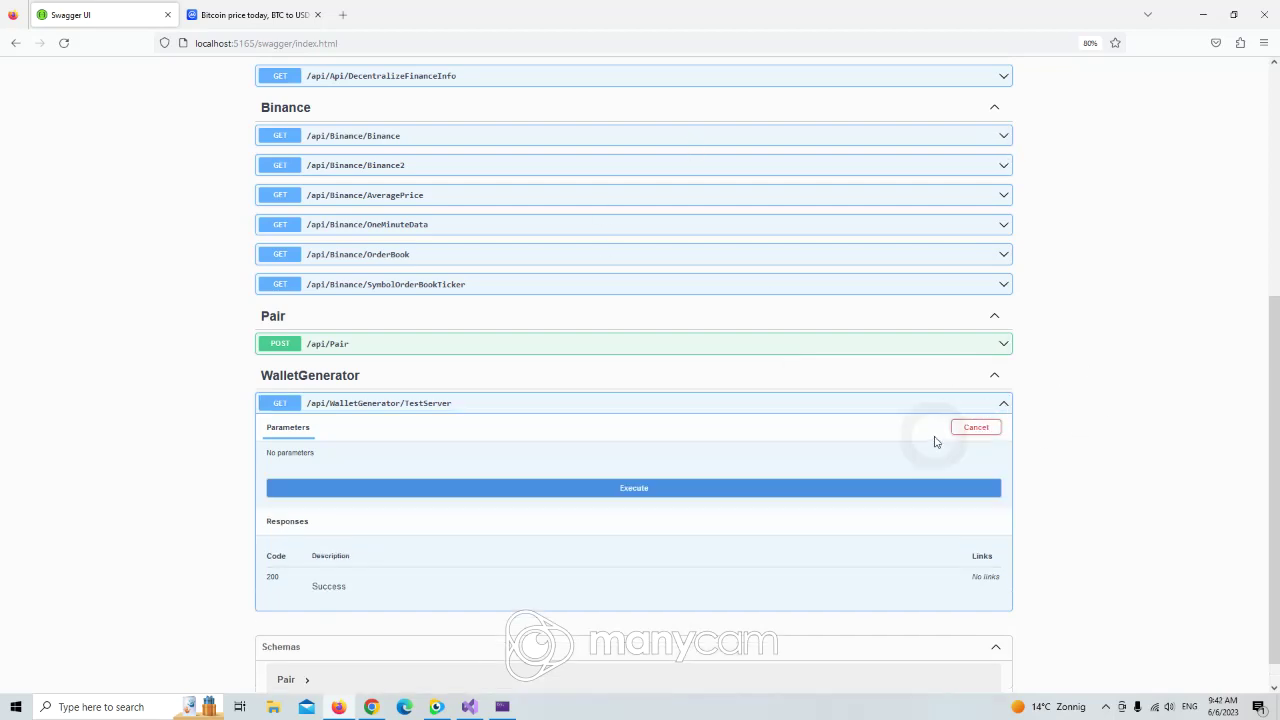
left_click(551, 484)
scroll(567, 515, "down", 1)
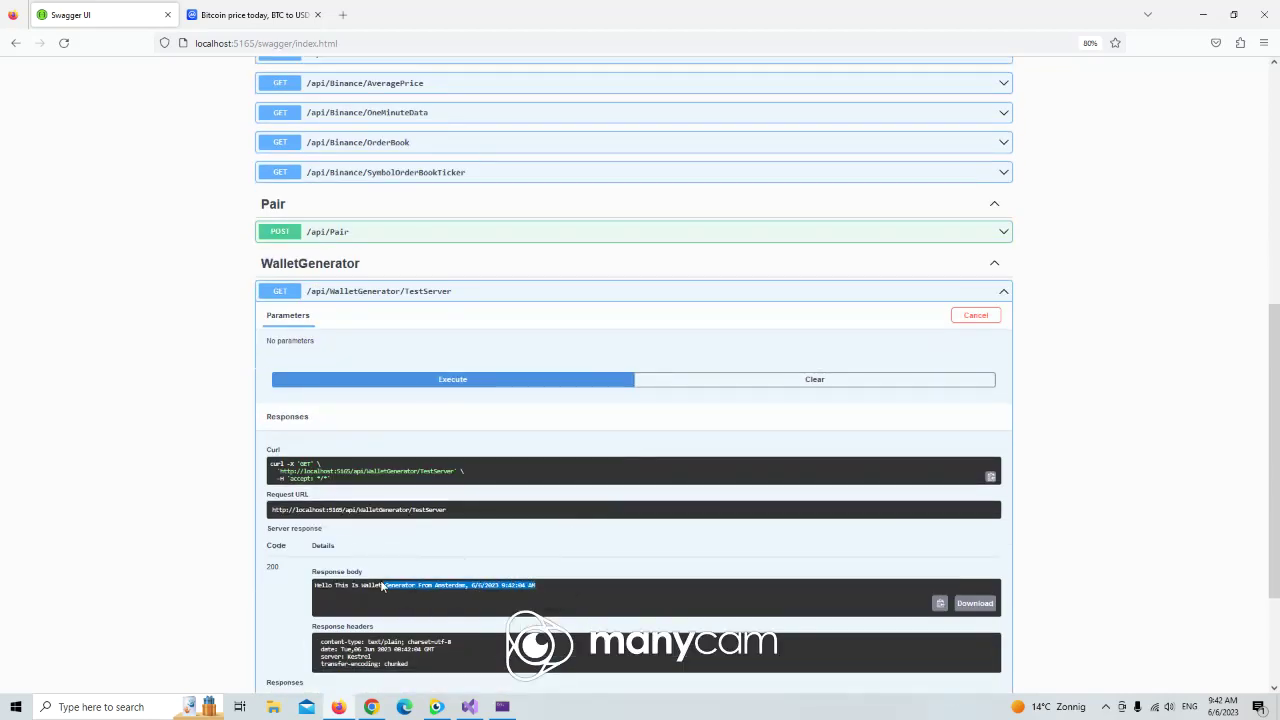
left_click_drag(337, 585, 523, 587)
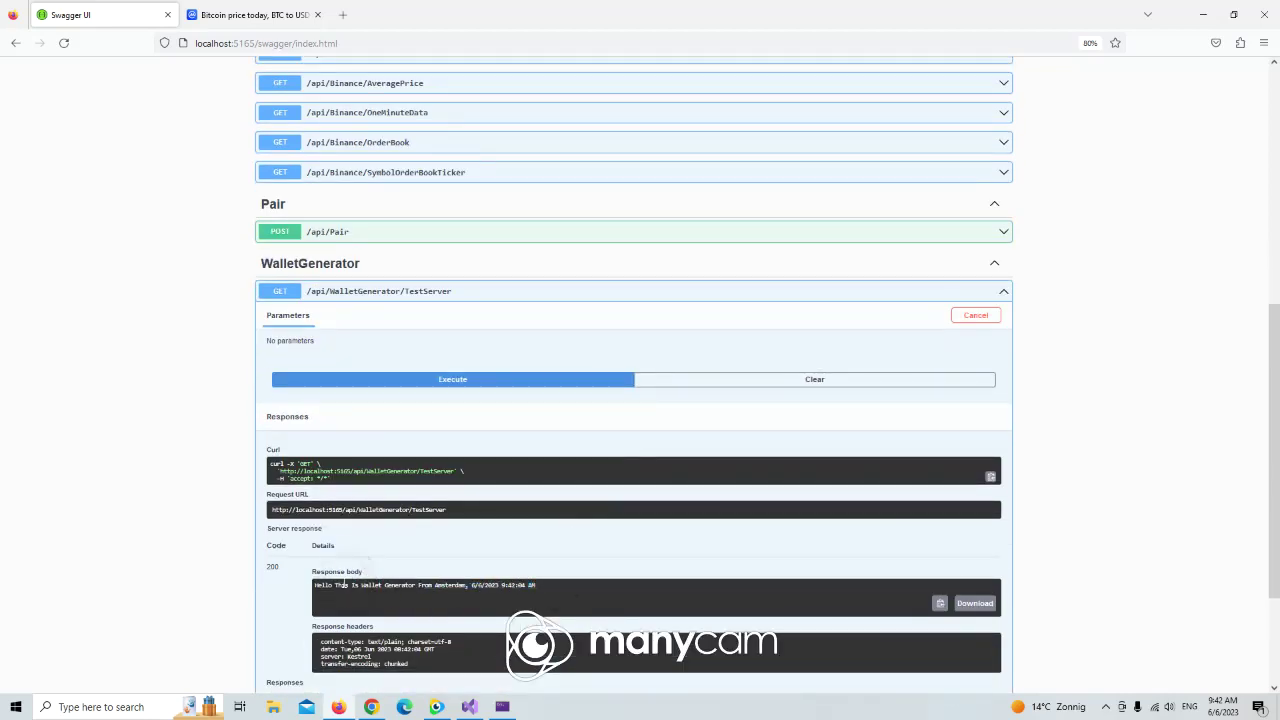
left_click(559, 586)
scroll(559, 580, "up", 3)
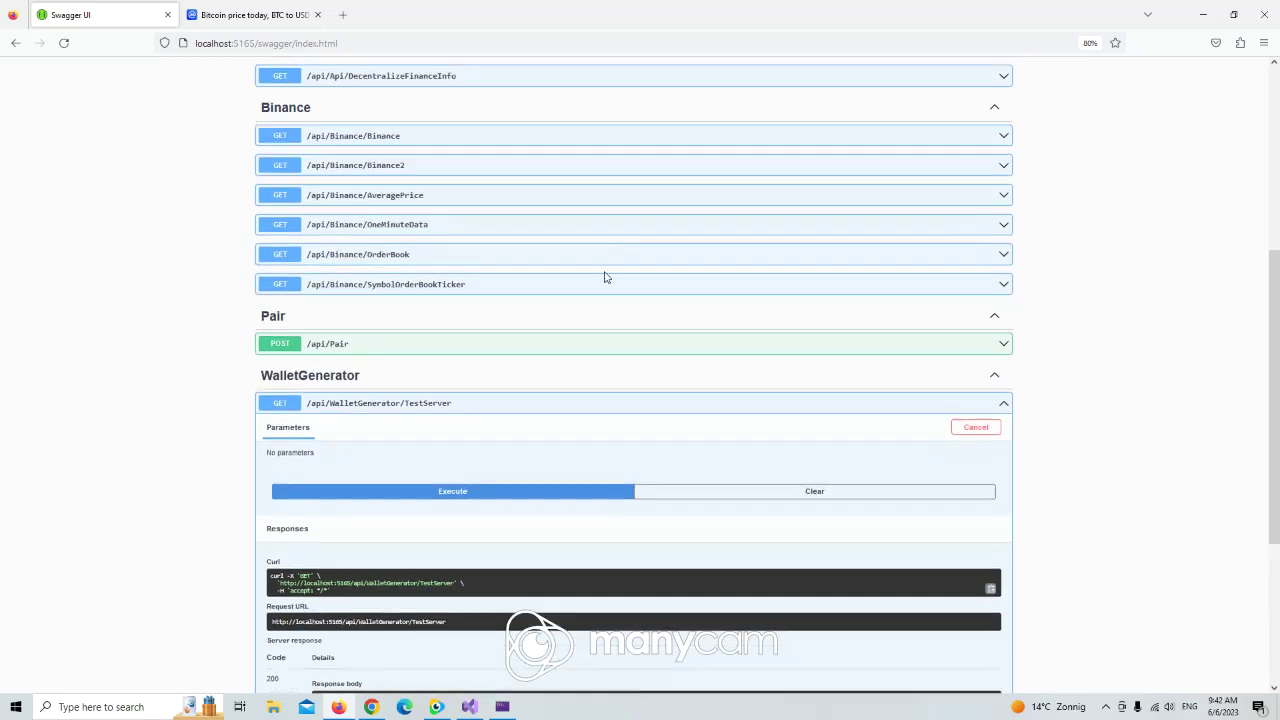
left_click(623, 400)
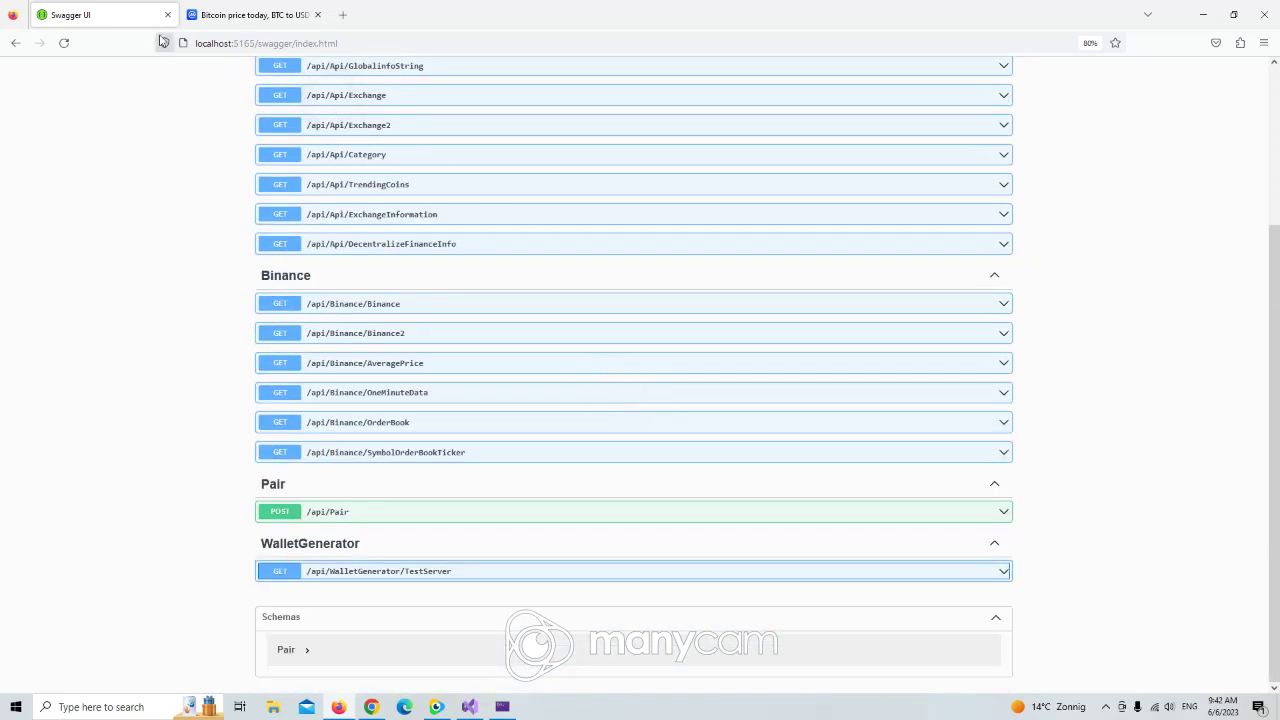
Visit the 'Under Construction' Wallet Generator page, then return to the BTCUSDT/ETHUSDT price list.
left_click(15, 43)
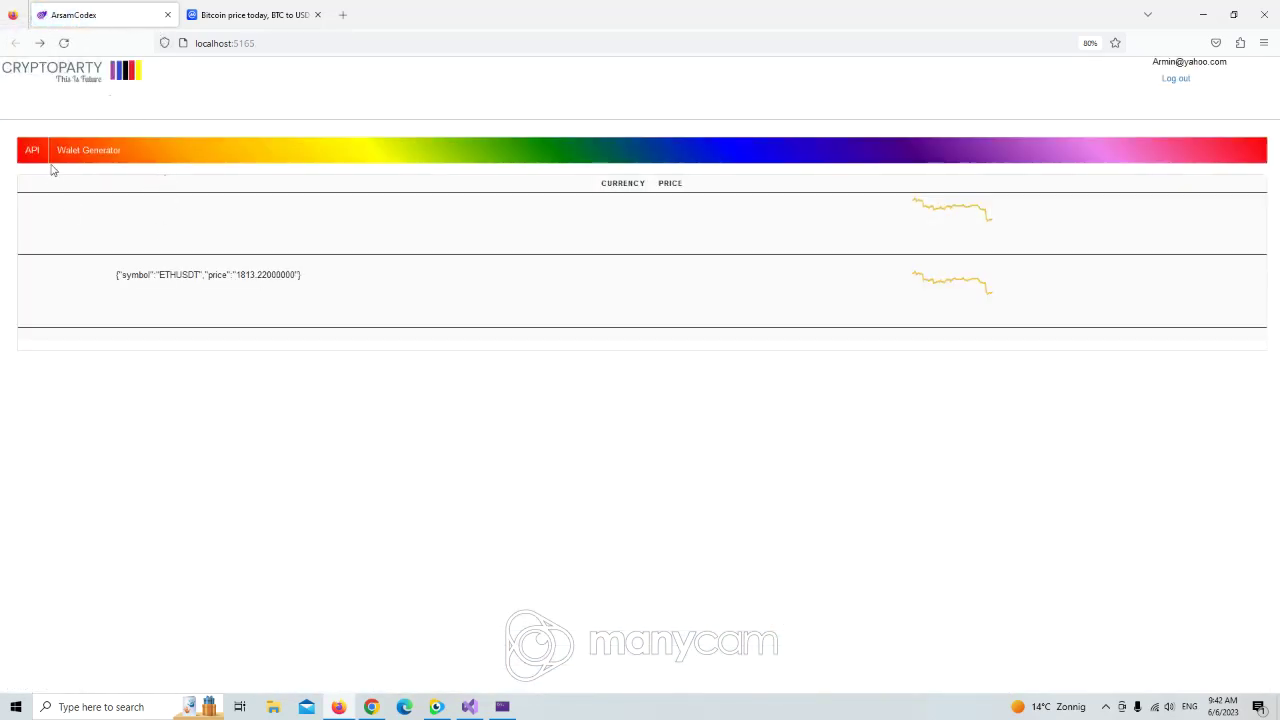
left_click(88, 150)
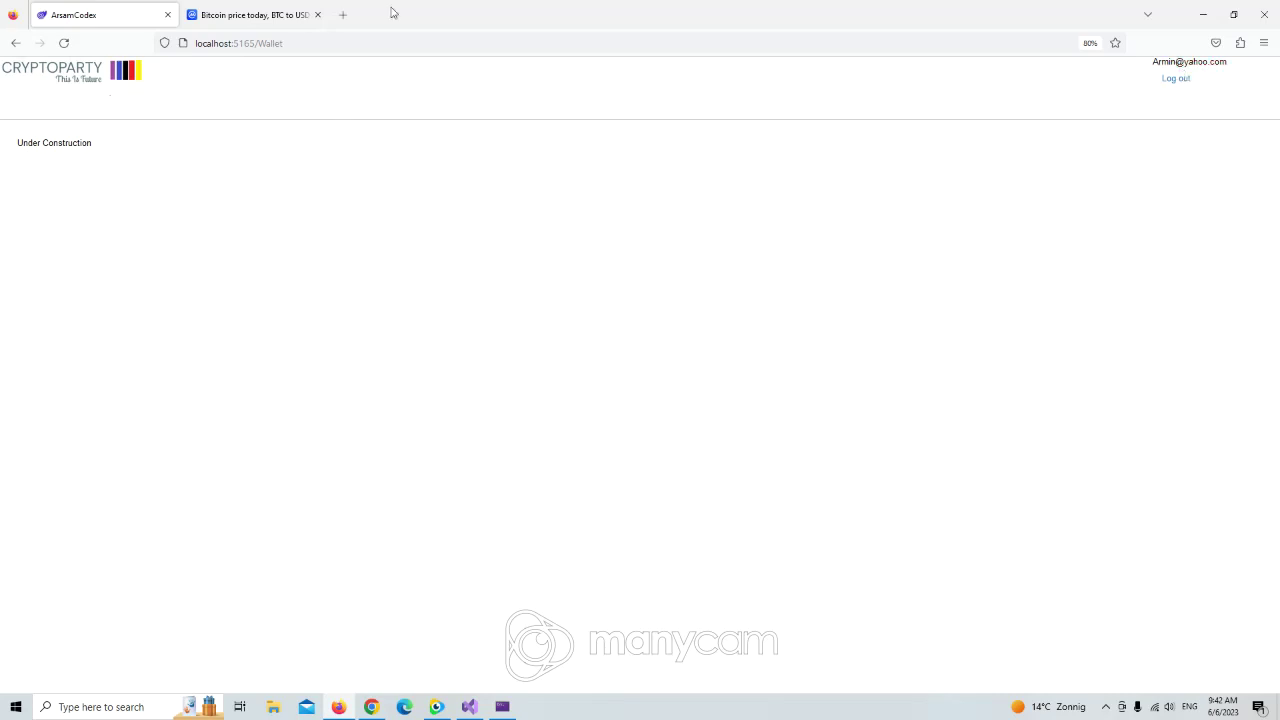
left_click(15, 43)
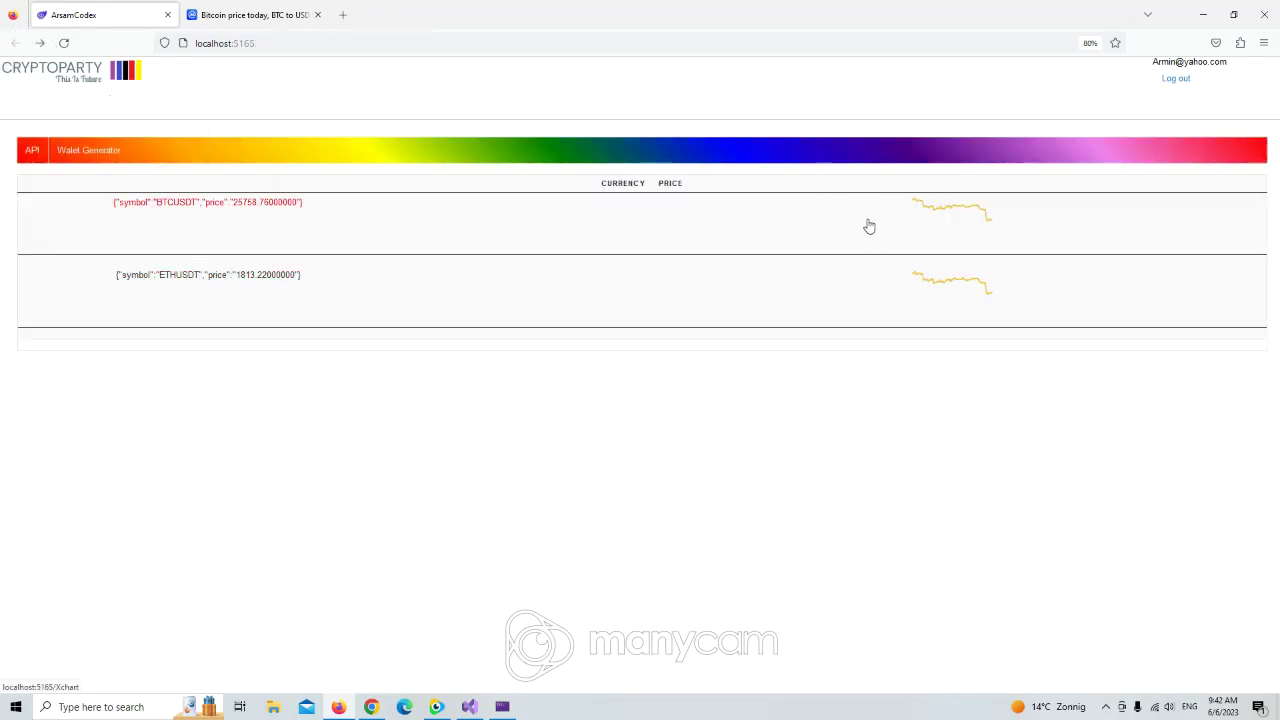
View the BTCUSDT /Xchart as 1m candles, return home, and bring up ManyCam.
left_click(868, 222)
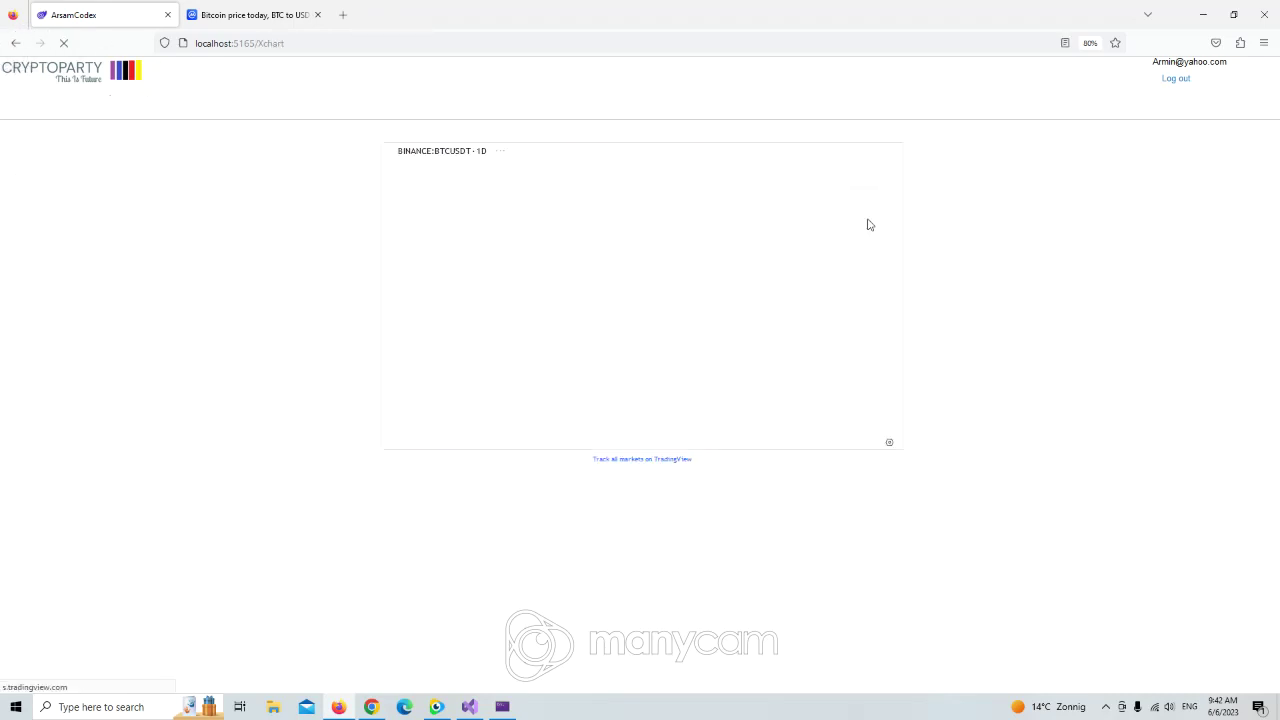
scroll(680, 340, "up", 5)
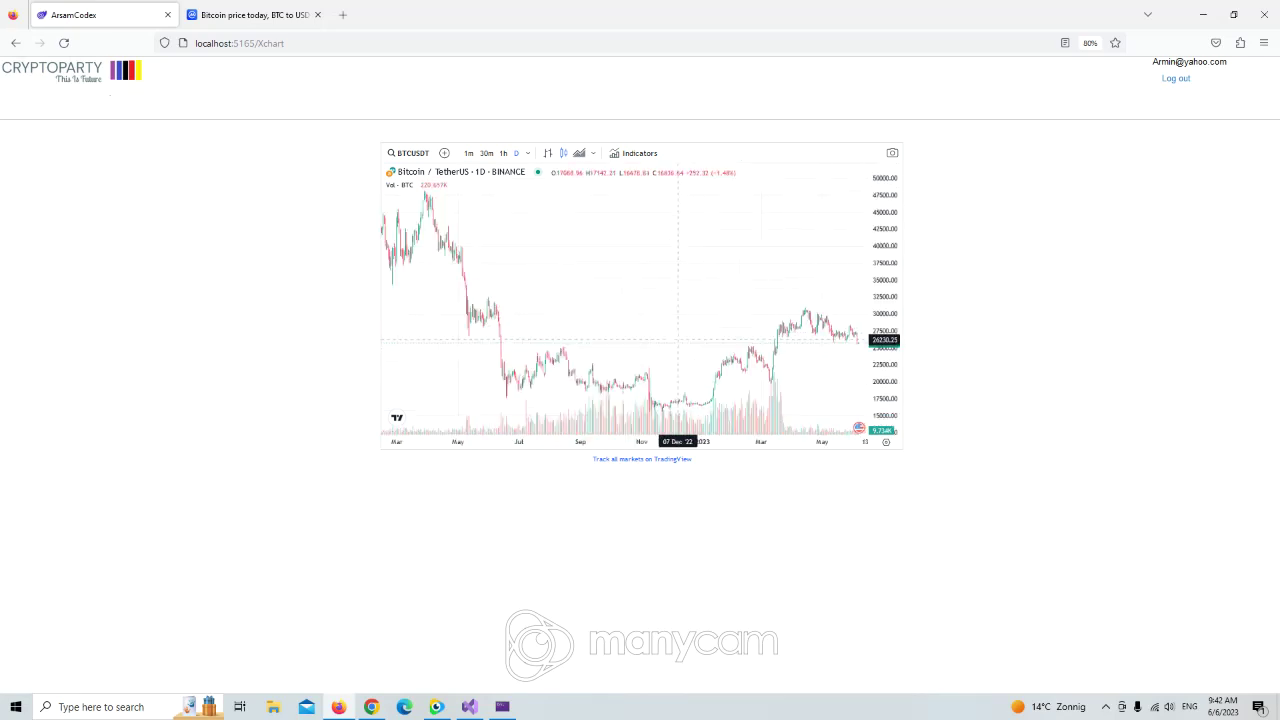
left_click(468, 153)
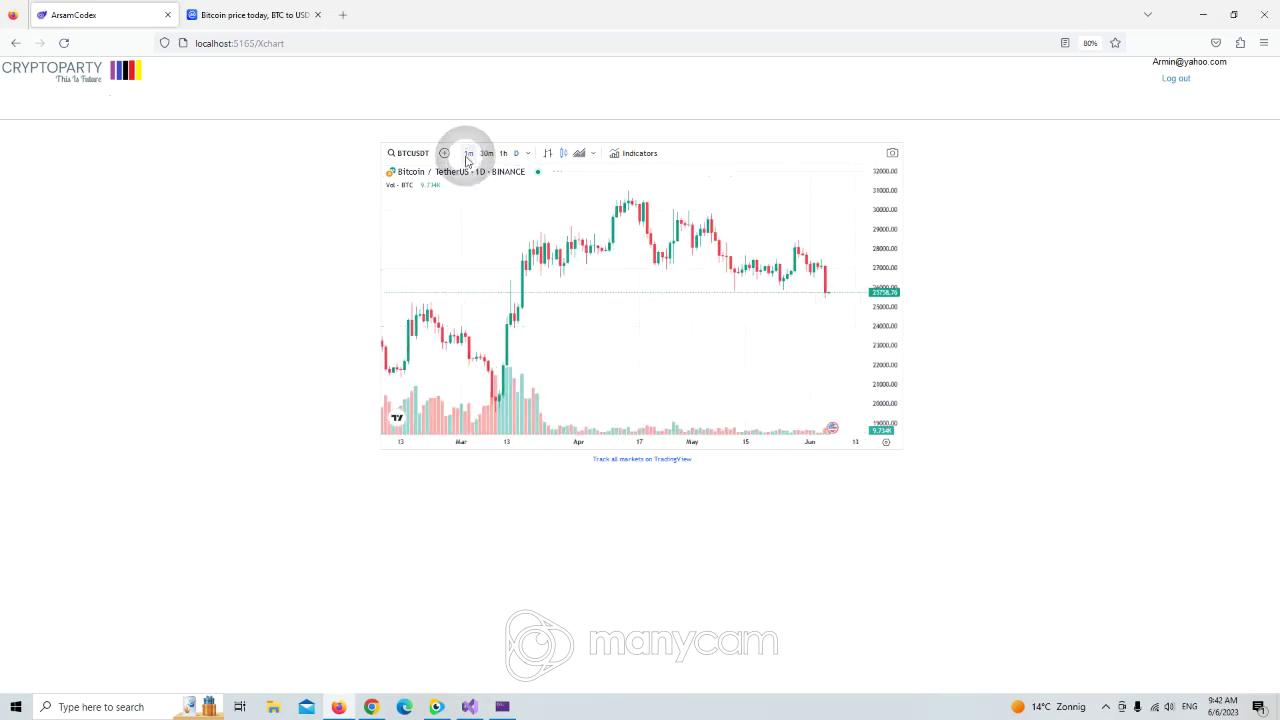
scroll(573, 270, "up", 3)
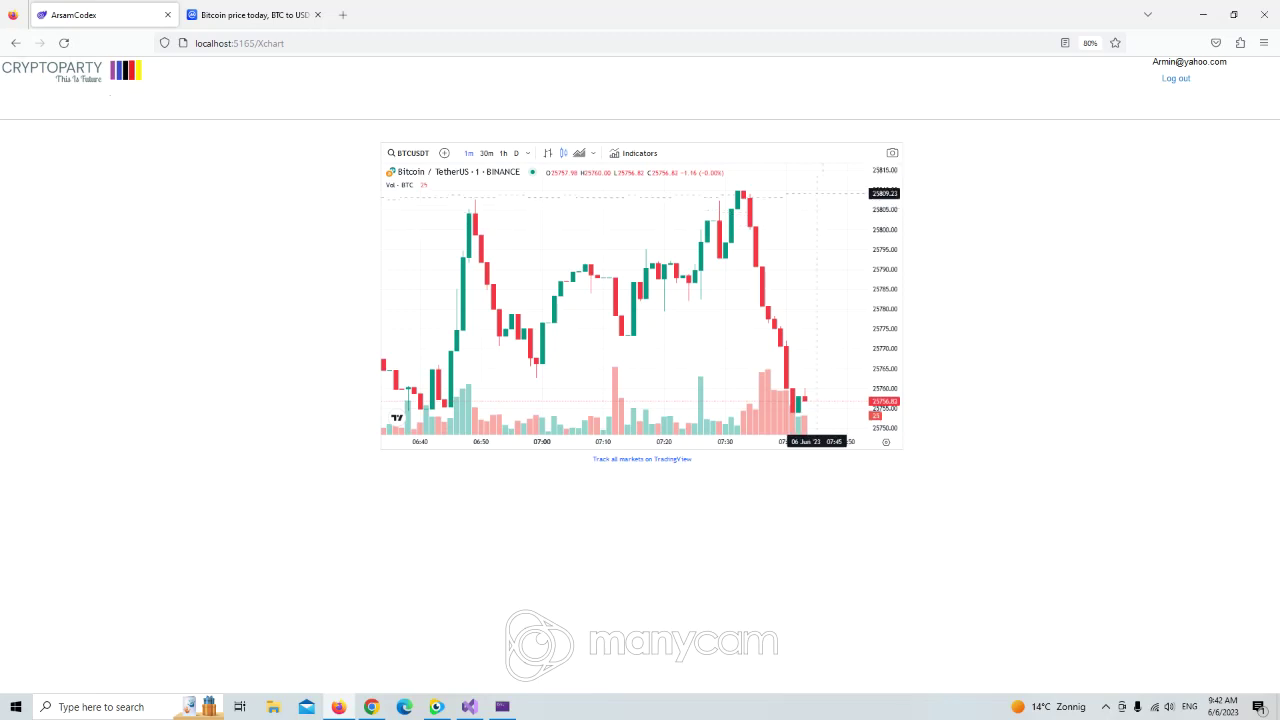
scroll(760, 210, "down", 1)
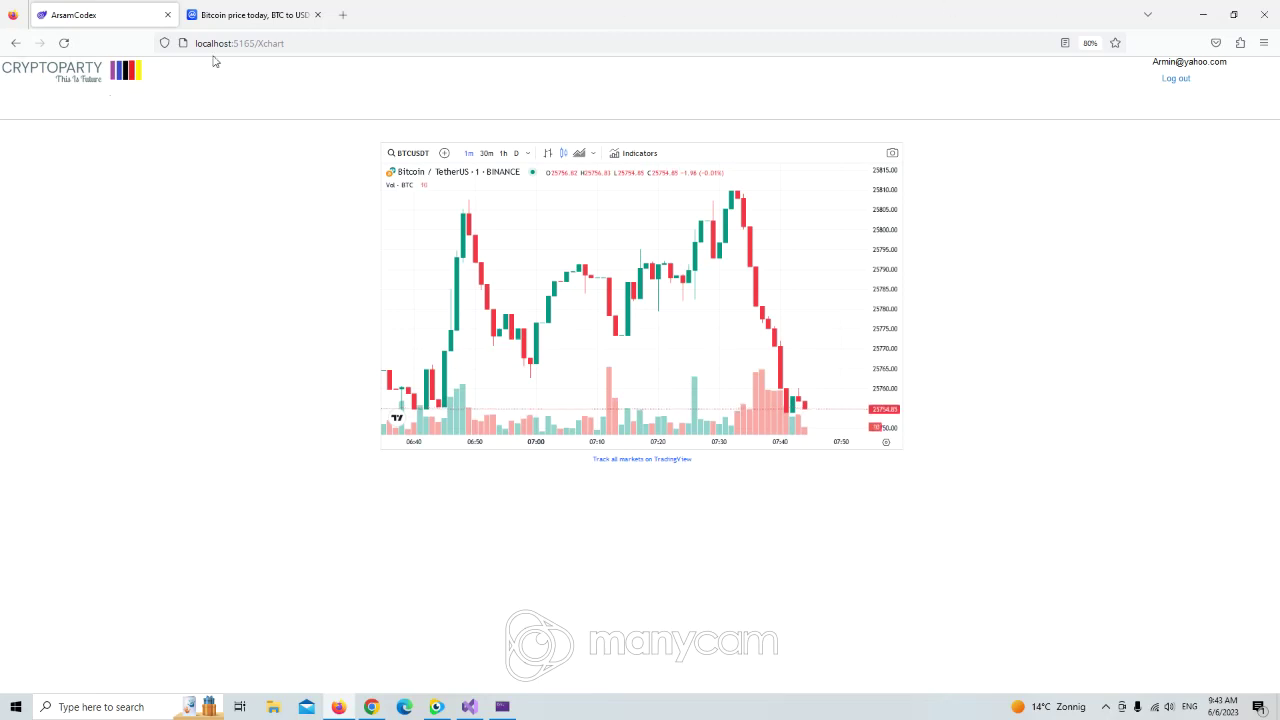
left_click(68, 80)
left_click(15, 43)
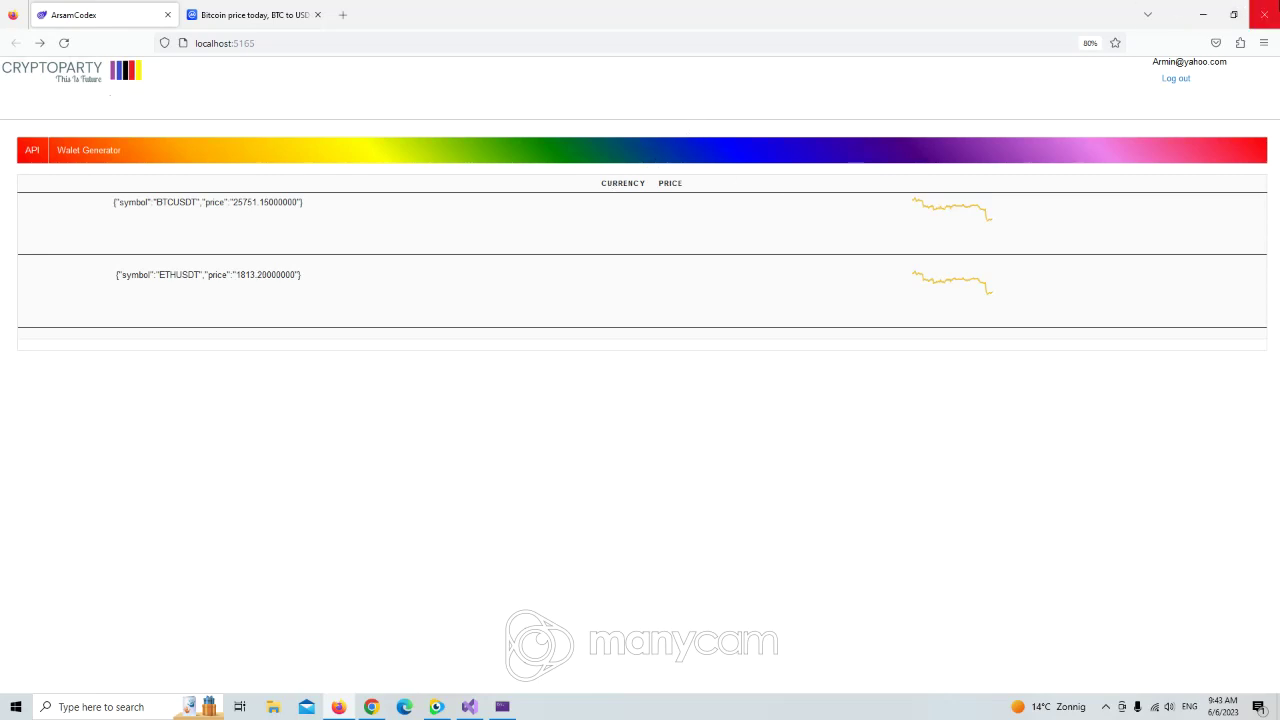
left_click(436, 707)
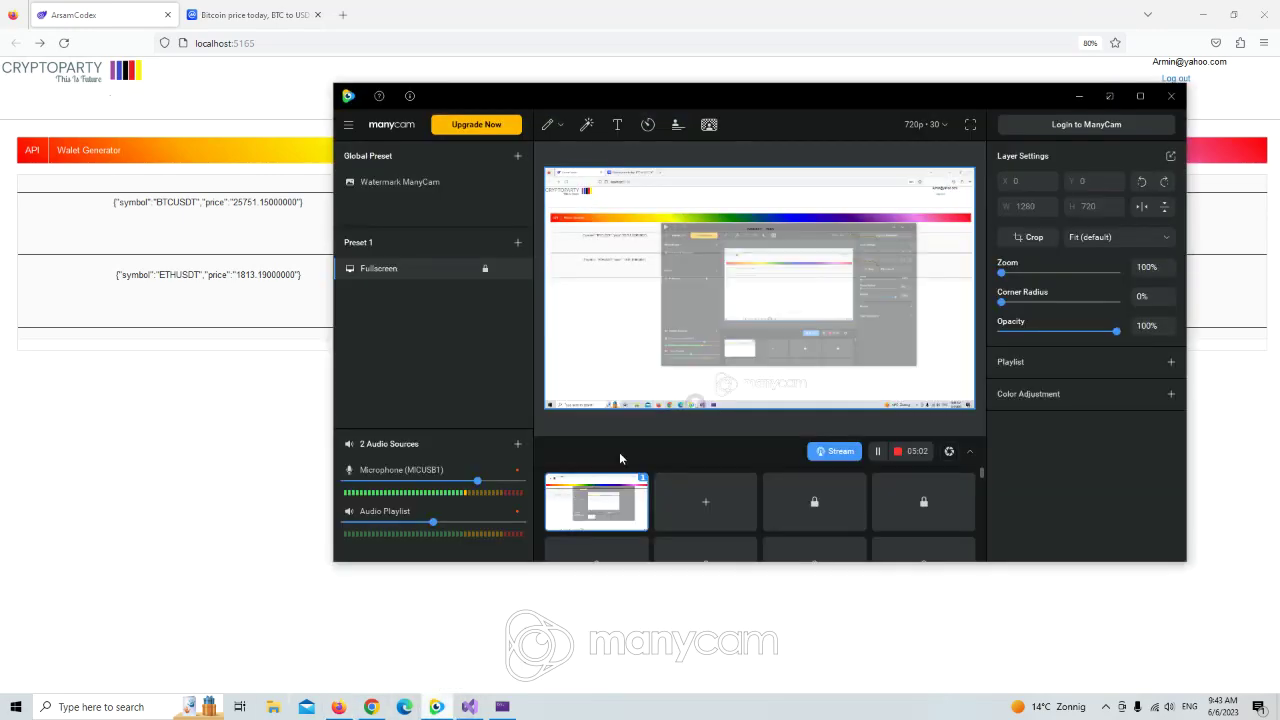